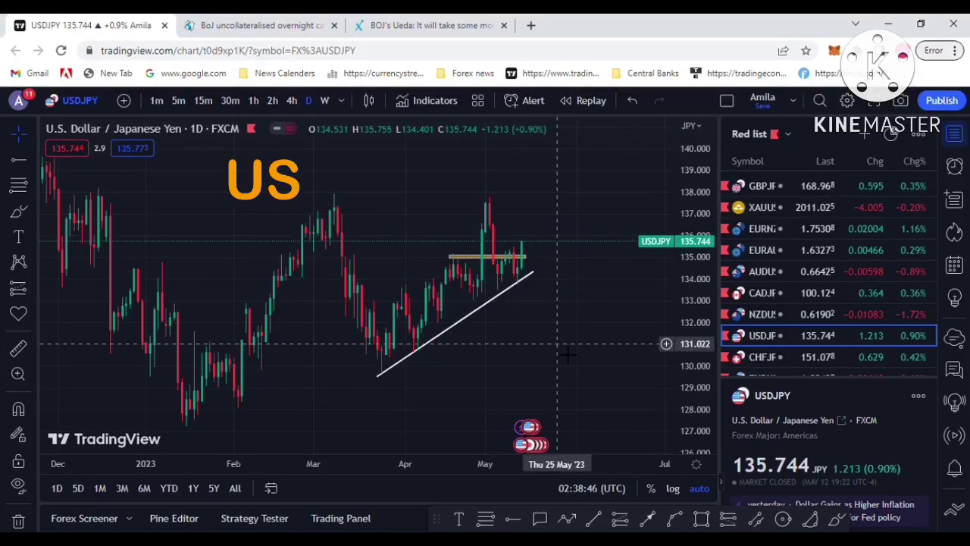
# Circle the early-March high on the daily USD/JPY chart with the Brush tool.
pyautogui.scroll(1, 567, 354)
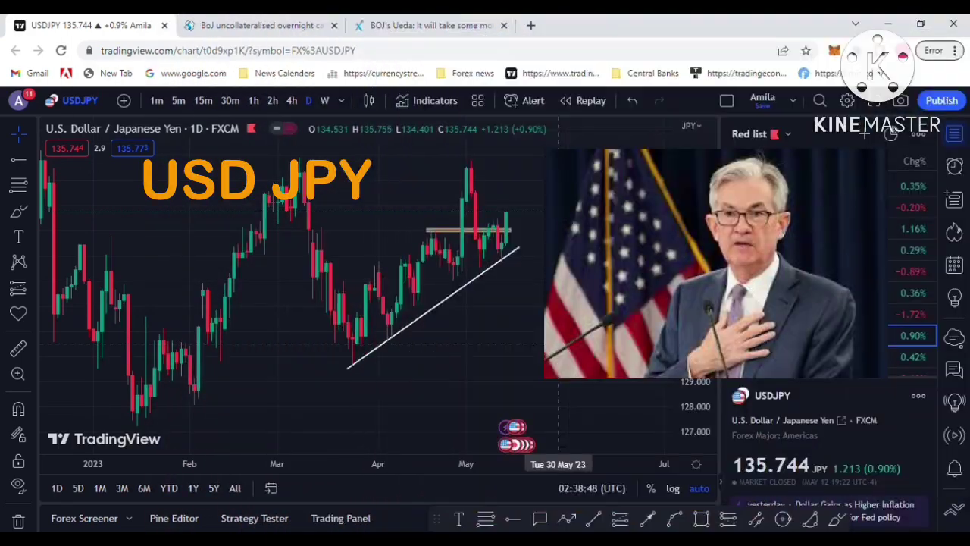
pyautogui.moveTo(558, 345); pyautogui.dragTo(561, 375)
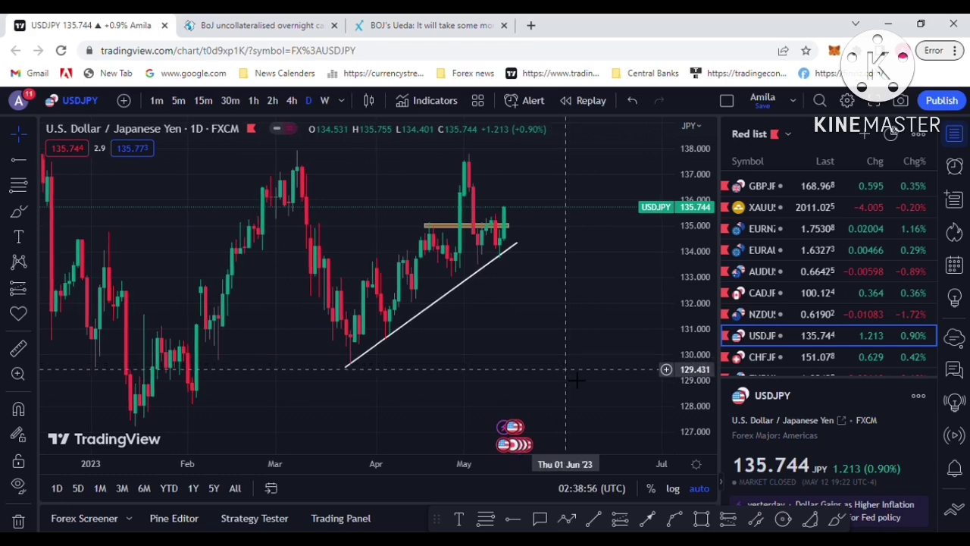
pyautogui.click(34, 212)
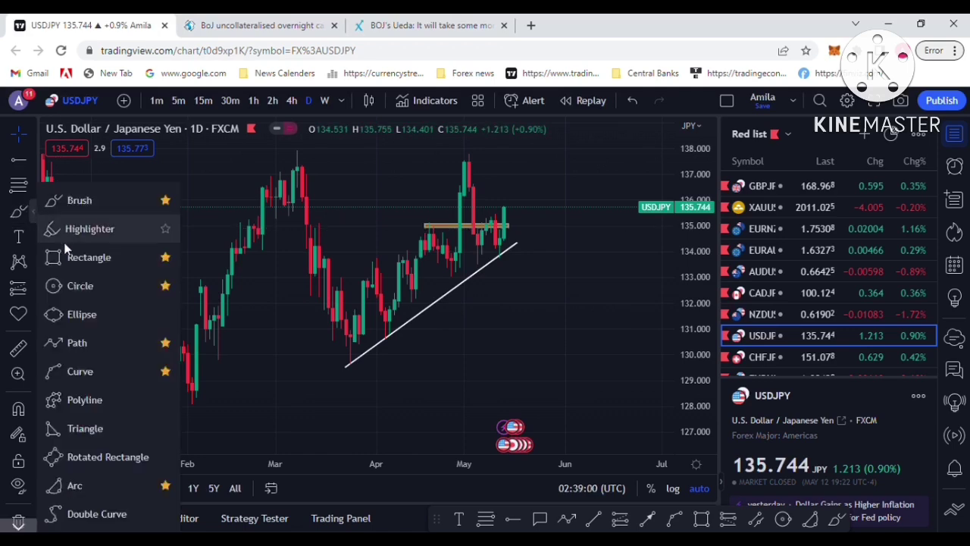
pyautogui.click(94, 206)
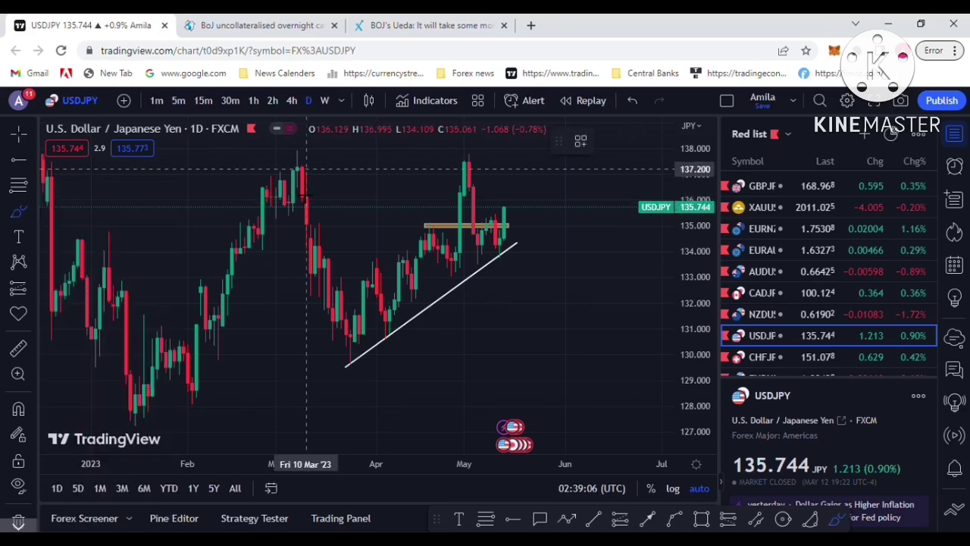
pyautogui.moveTo(280, 186)
pyautogui.mouseDown()
pyautogui.moveTo(319, 173)
pyautogui.moveTo(306, 190)
pyautogui.moveTo(285, 186)
pyautogui.mouseUp()
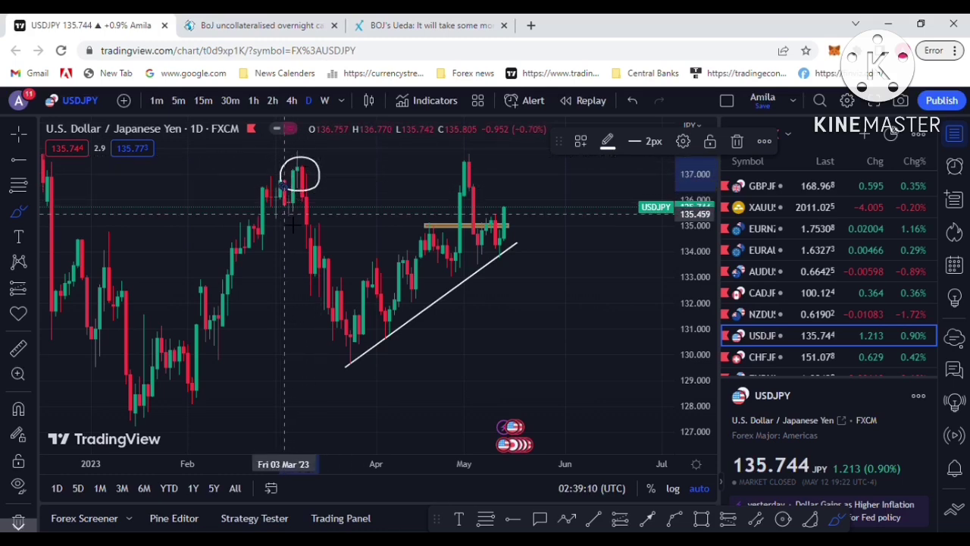
# Brush a second circle around the late-April high, then undo it.
pyautogui.click(33, 212)
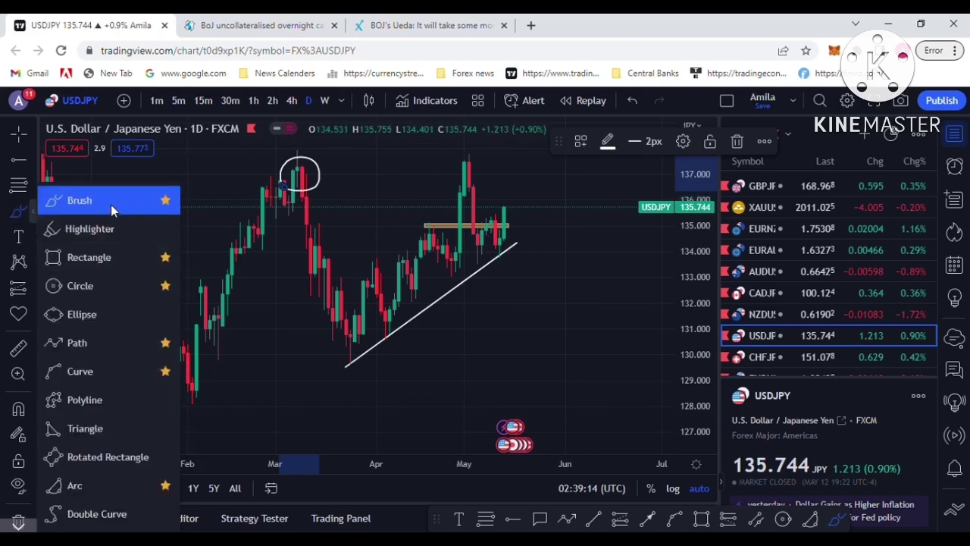
pyautogui.click(84, 197)
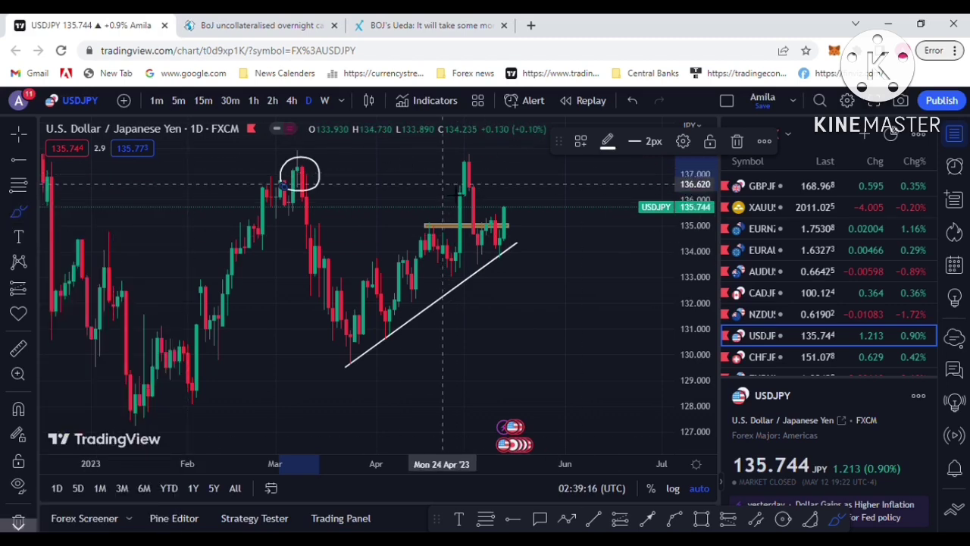
pyautogui.moveTo(457, 180)
pyautogui.mouseDown()
pyautogui.moveTo(467, 150)
pyautogui.moveTo(481, 174)
pyautogui.mouseUp()
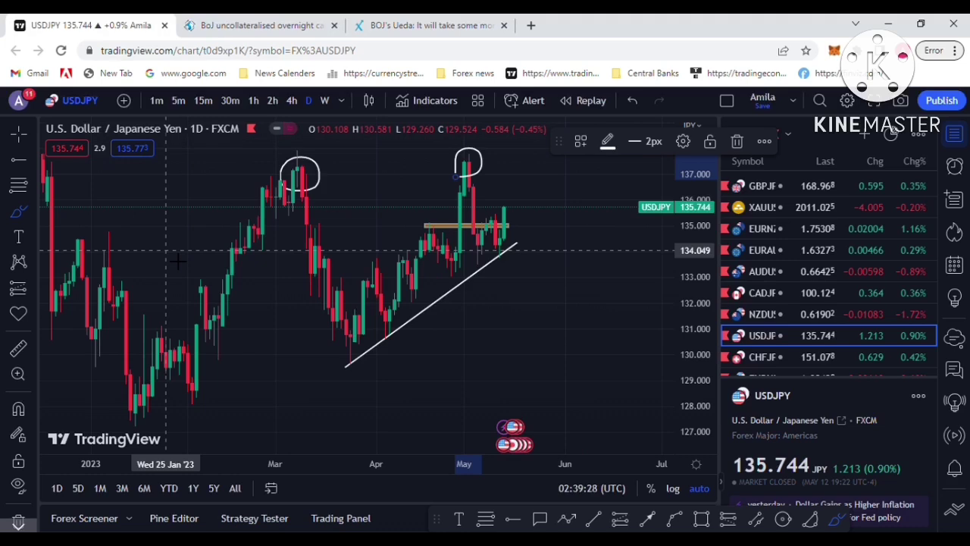
pyautogui.click(630, 101)
# Undo the March-high circle, switch USD/JPY to 4h, zoom out and undo a stray line.
pyautogui.click(631, 101)
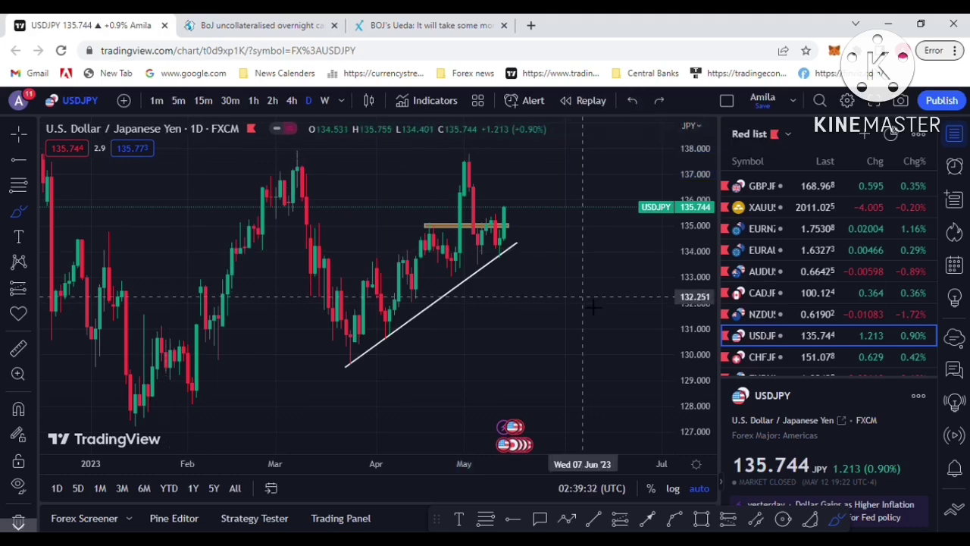
pyautogui.scroll(2, 586, 296)
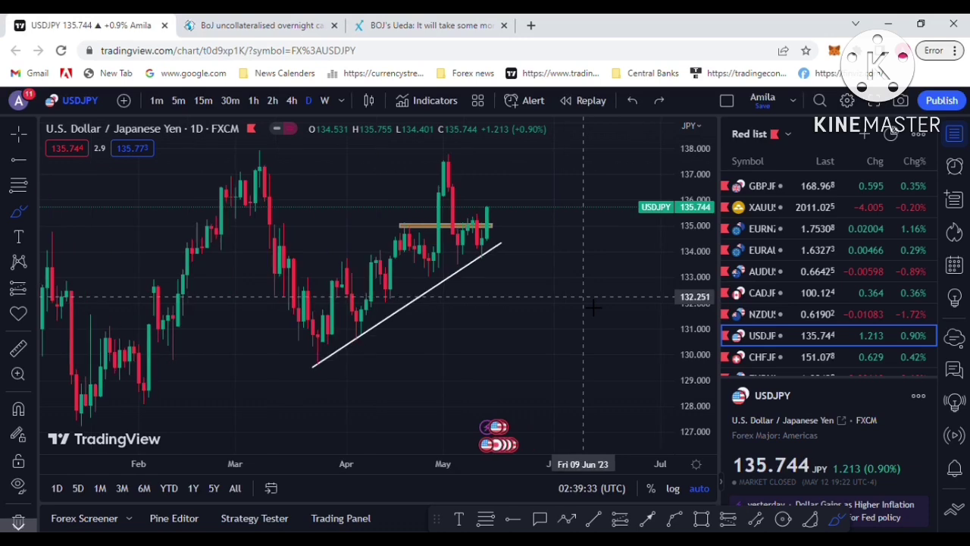
pyautogui.click(292, 100)
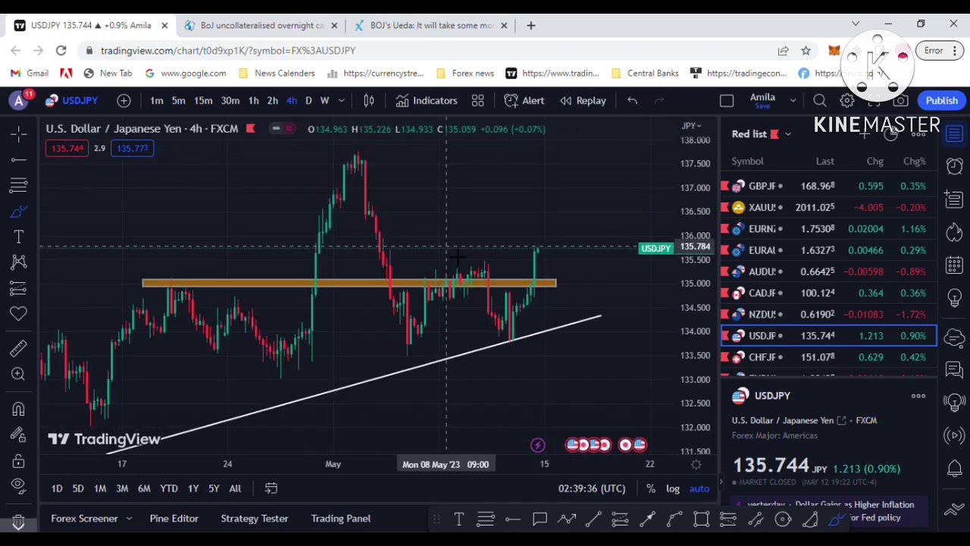
pyautogui.scroll(-3, 457, 258)
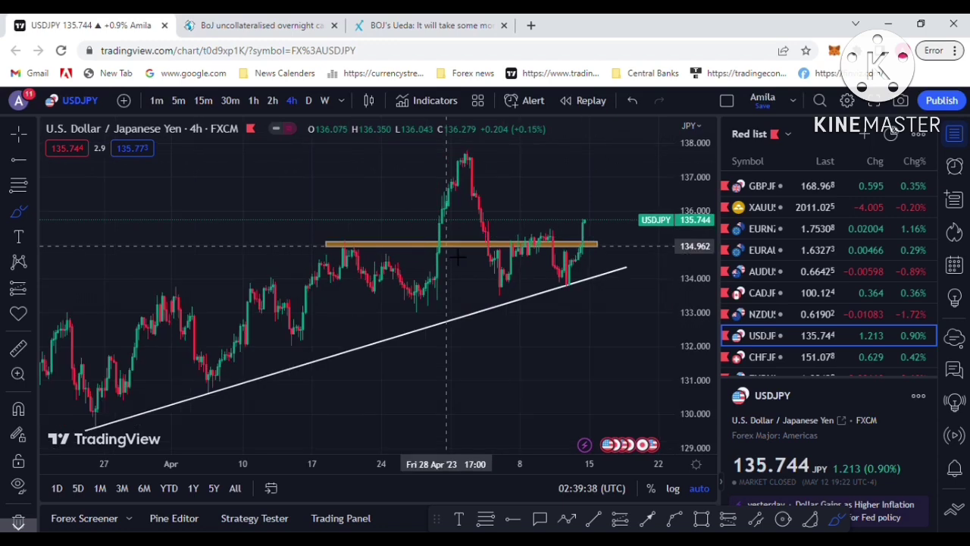
pyautogui.scroll(-1, 356, 212)
pyautogui.moveTo(373, 206); pyautogui.dragTo(348, 207)
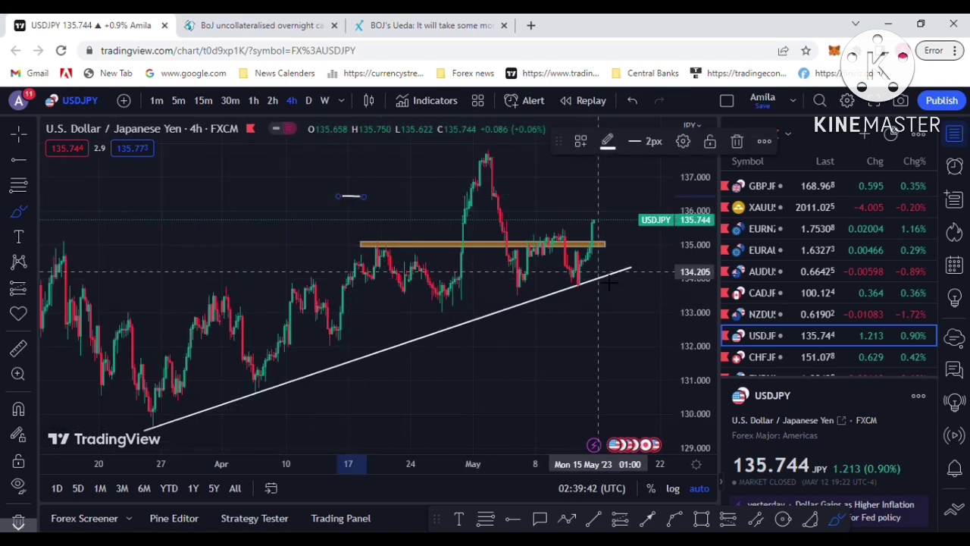
pyautogui.click(636, 105)
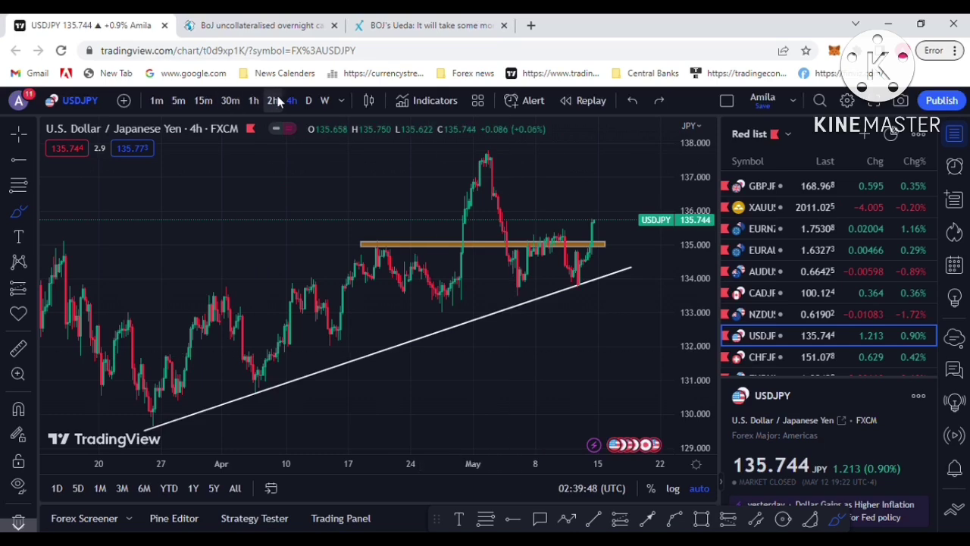
# Switch to a line chart and start a path from the mid-April low to the first resistance touch.
pyautogui.click(373, 103)
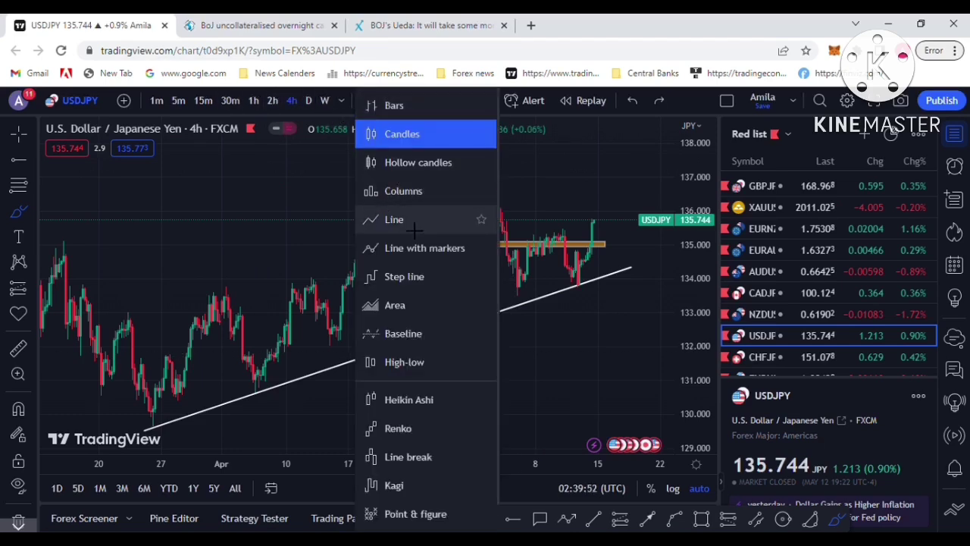
pyautogui.click(394, 219)
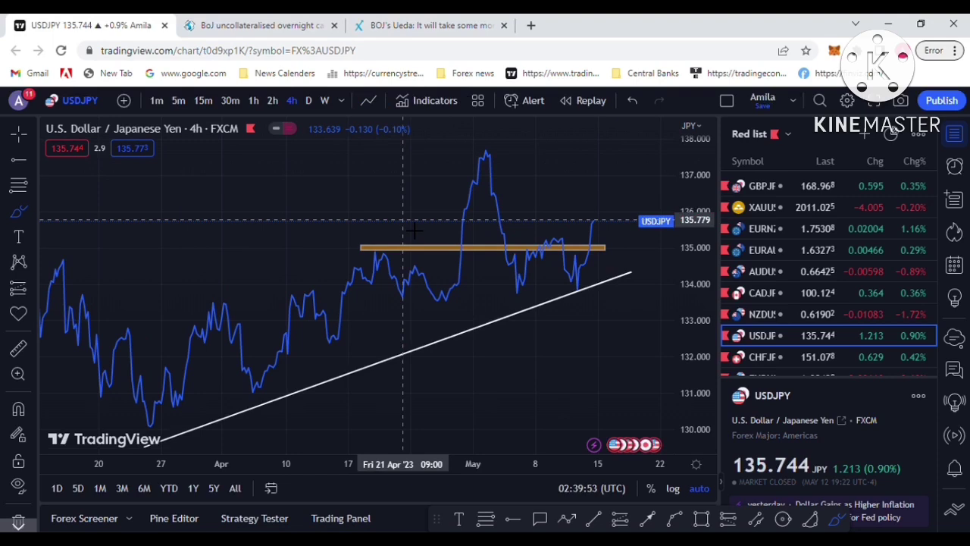
pyautogui.click(31, 215)
pyautogui.click(76, 345)
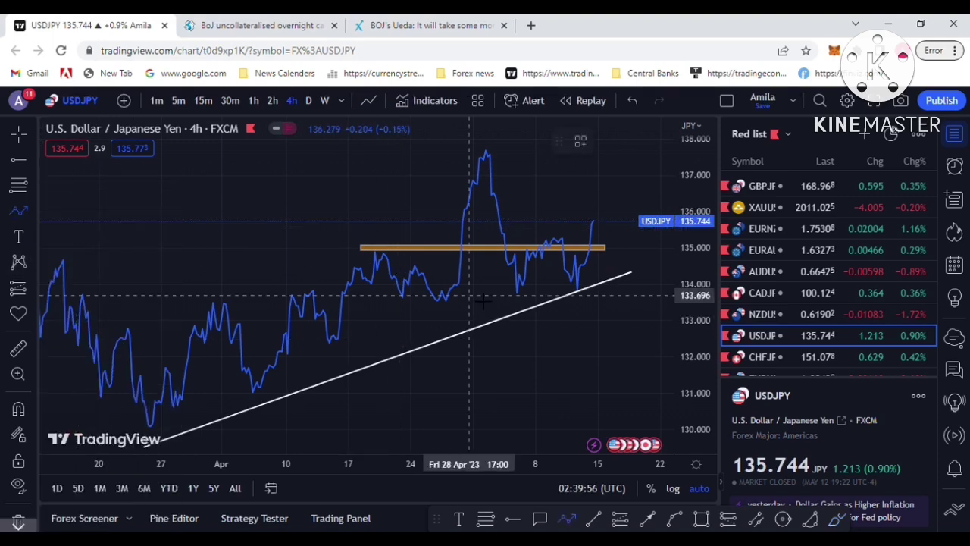
pyautogui.click(345, 326)
pyautogui.click(381, 247)
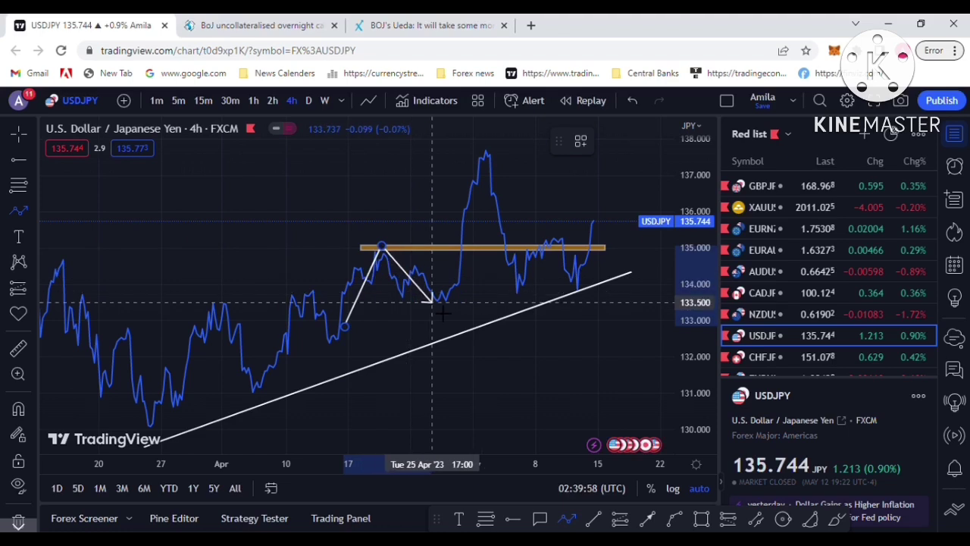
# Continue the zigzag through the late-April dip, 137.665 high, early-May dip and right shoulder, ending on the trendline.
pyautogui.click(442, 307)
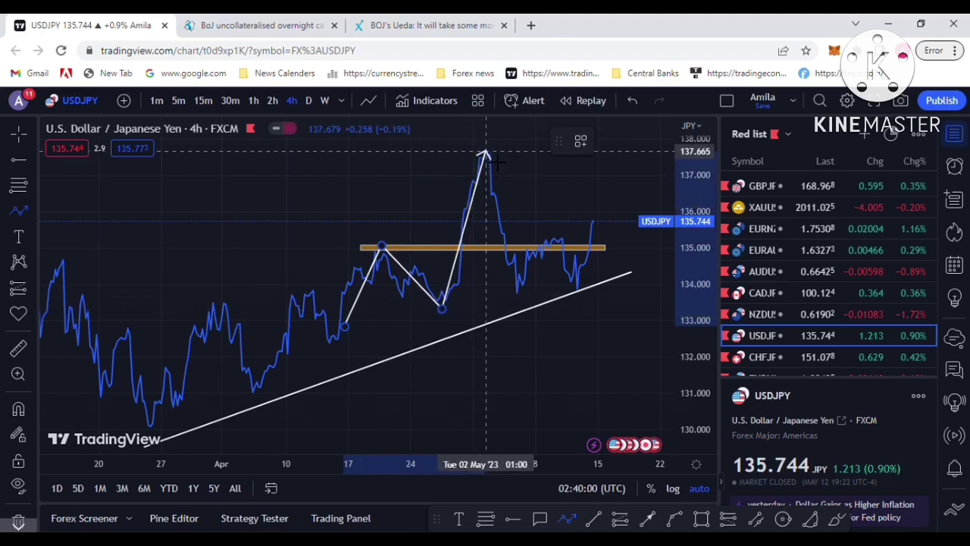
pyautogui.click(492, 156)
pyautogui.click(528, 294)
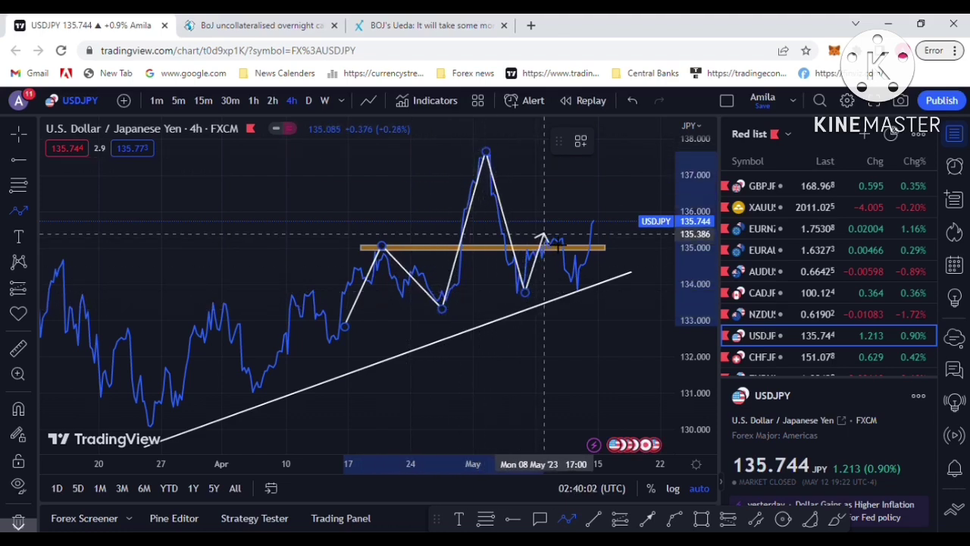
pyautogui.click(552, 234)
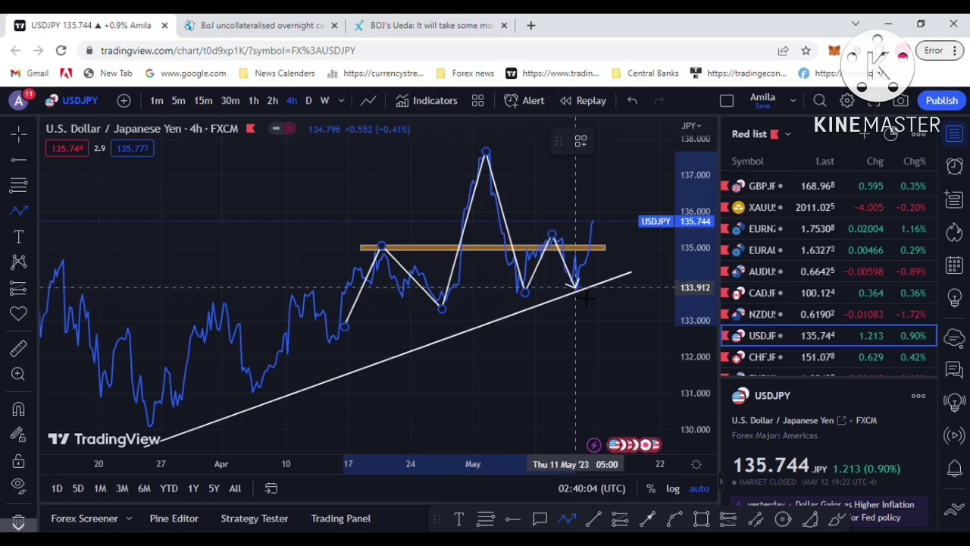
pyautogui.doubleClick(576, 288)
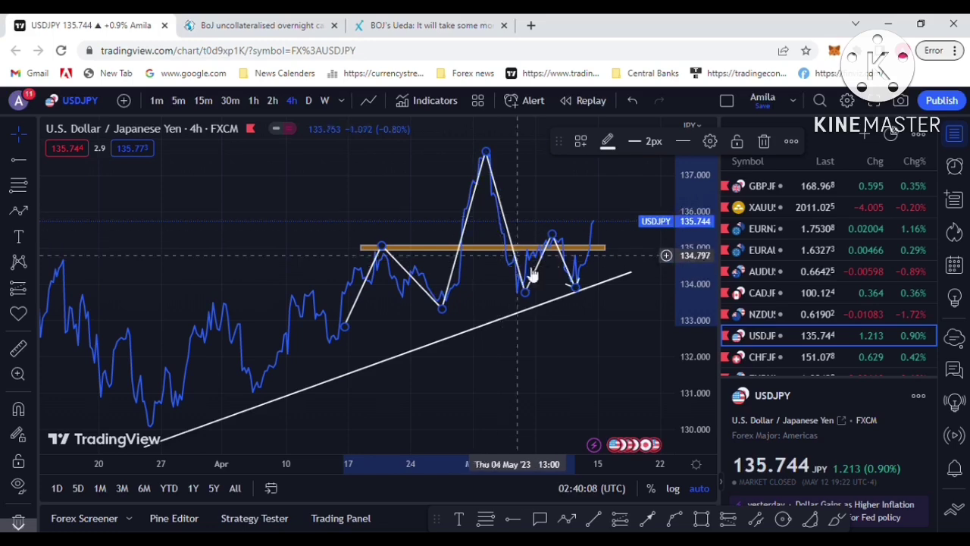
pyautogui.click(368, 100)
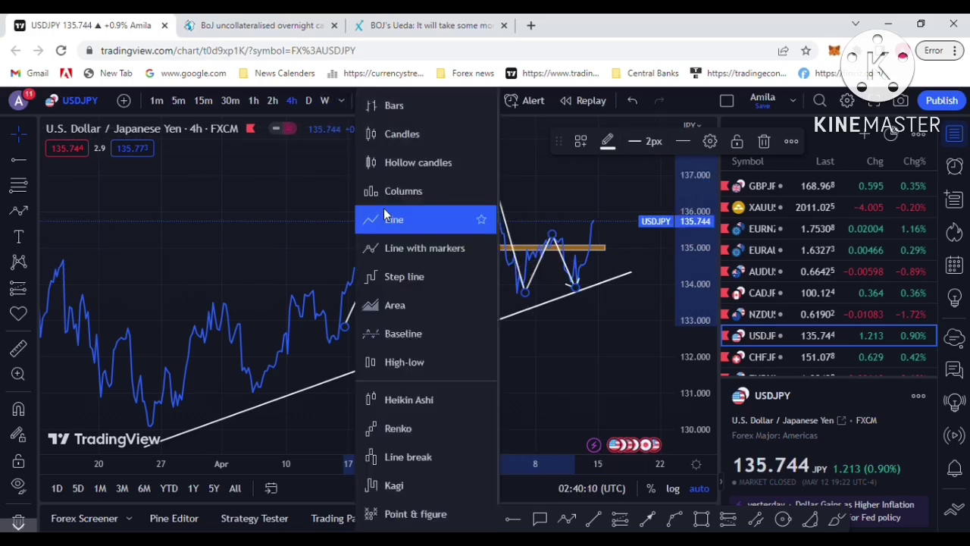
# Restore candlesticks, delete the zigzag path, select the orange zone and switch to the Ueda article.
pyautogui.click(398, 136)
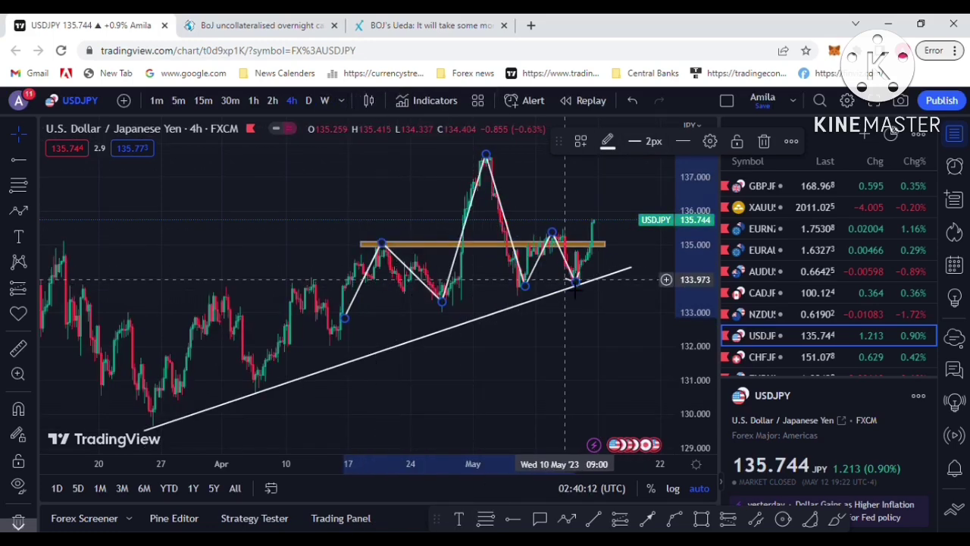
pyautogui.click(767, 141)
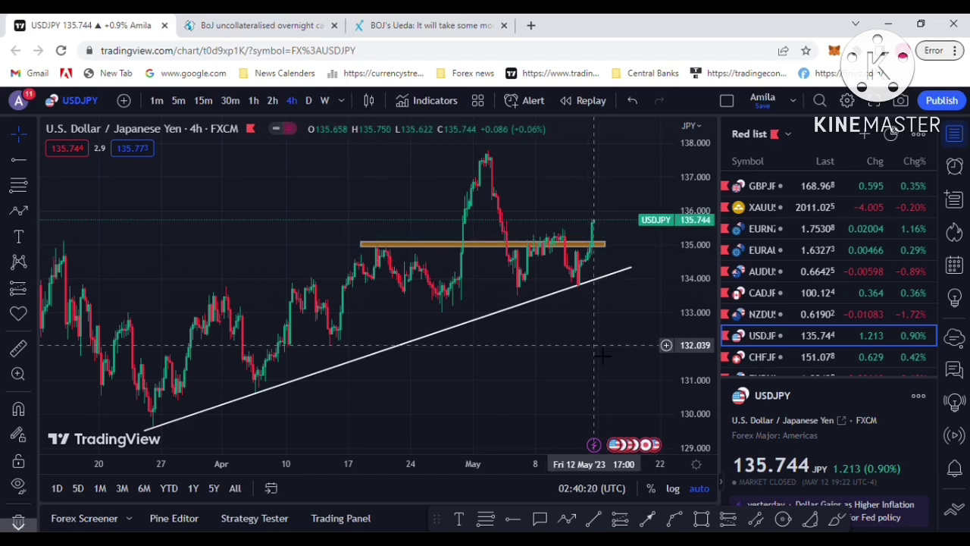
pyautogui.moveTo(589, 345); pyautogui.dragTo(567, 351)
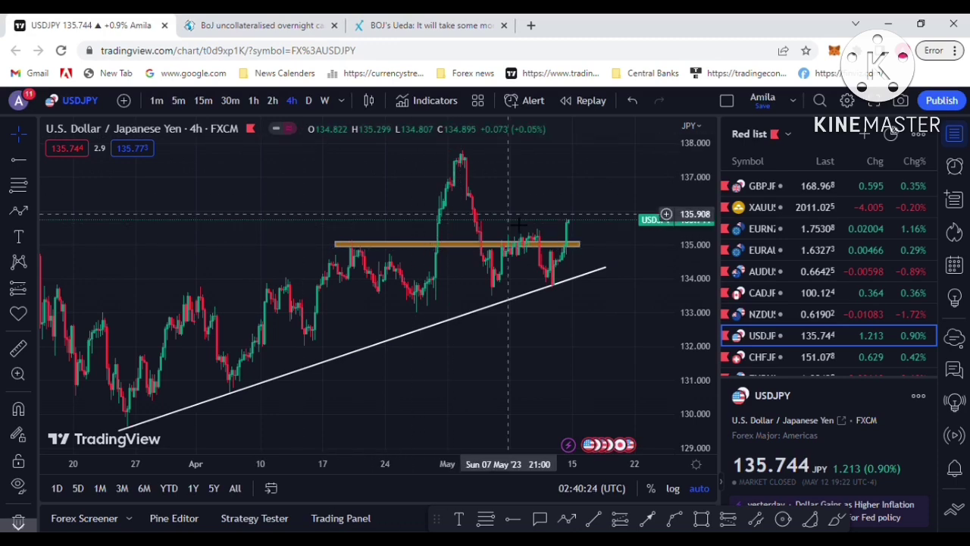
pyautogui.click(574, 245)
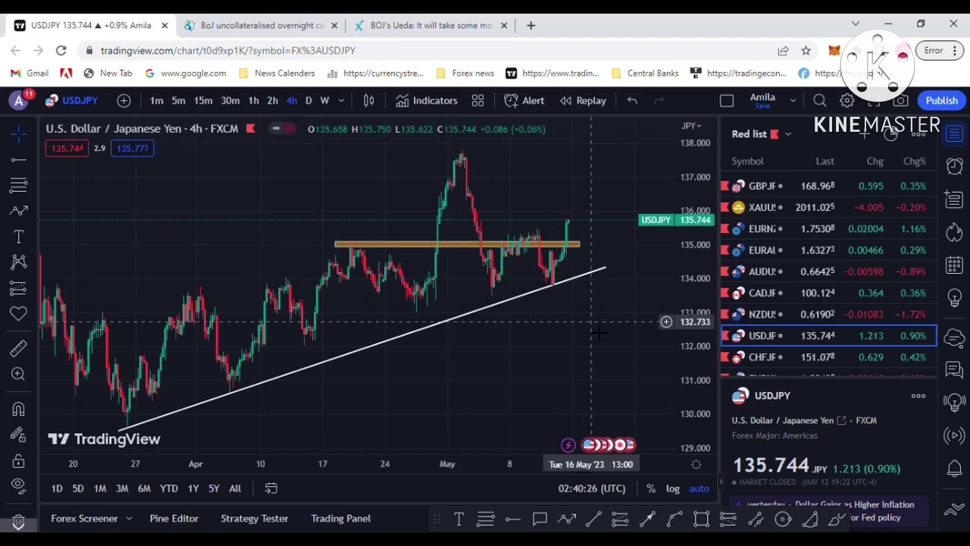
pyautogui.click(403, 27)
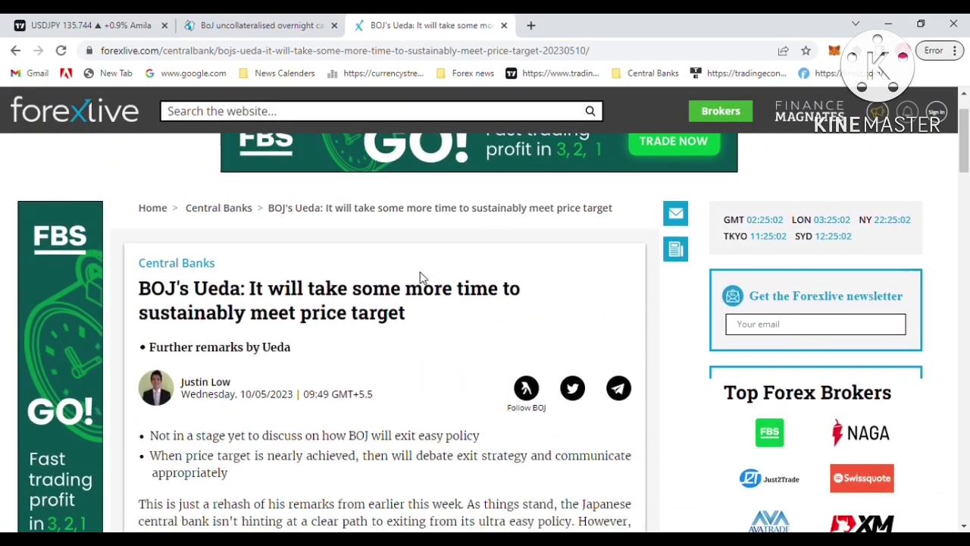
pyautogui.scroll(-1, 424, 278)
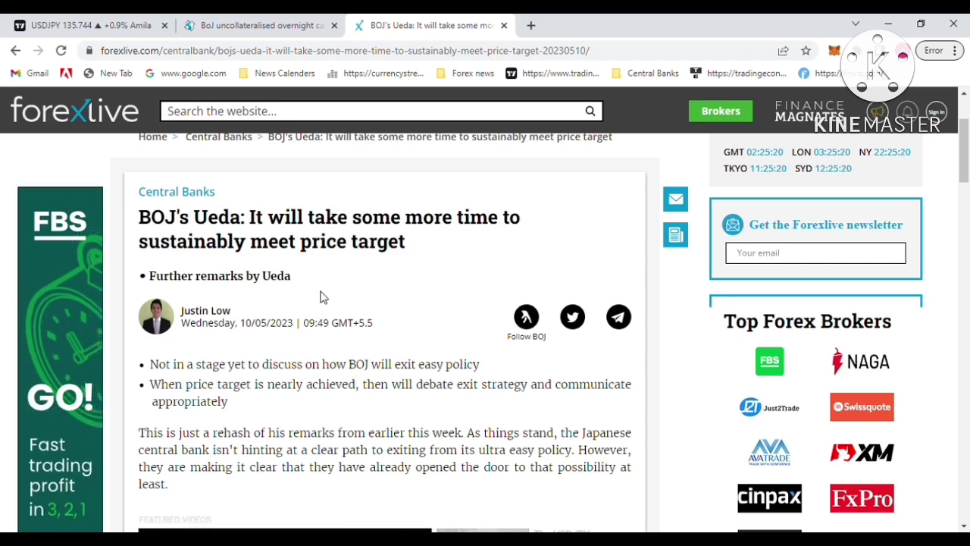
# Switch to the BoJ overnight call rate page and scroll through its -0.100 % rate tables.
pyautogui.click(265, 25)
pyautogui.scroll(-1, 324, 243)
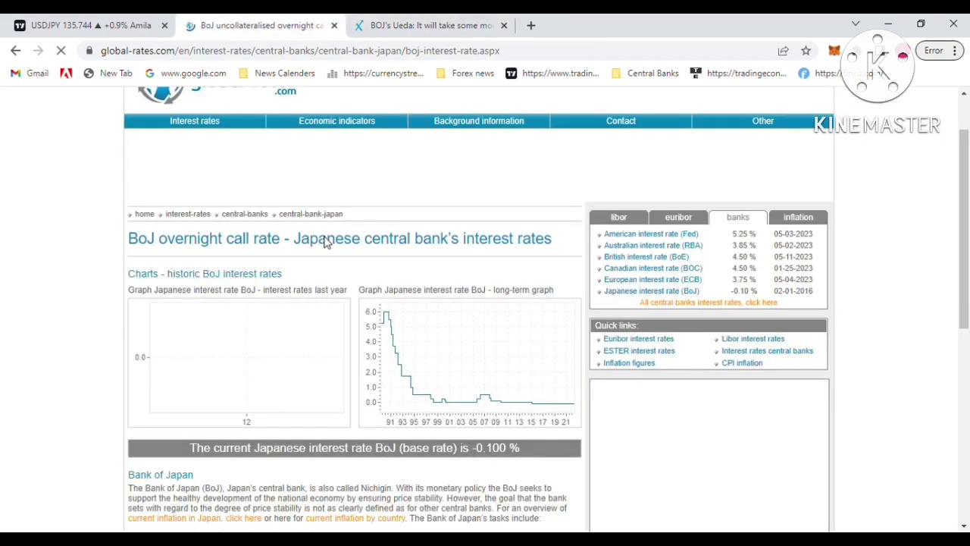
pyautogui.scroll(1, 361, 284)
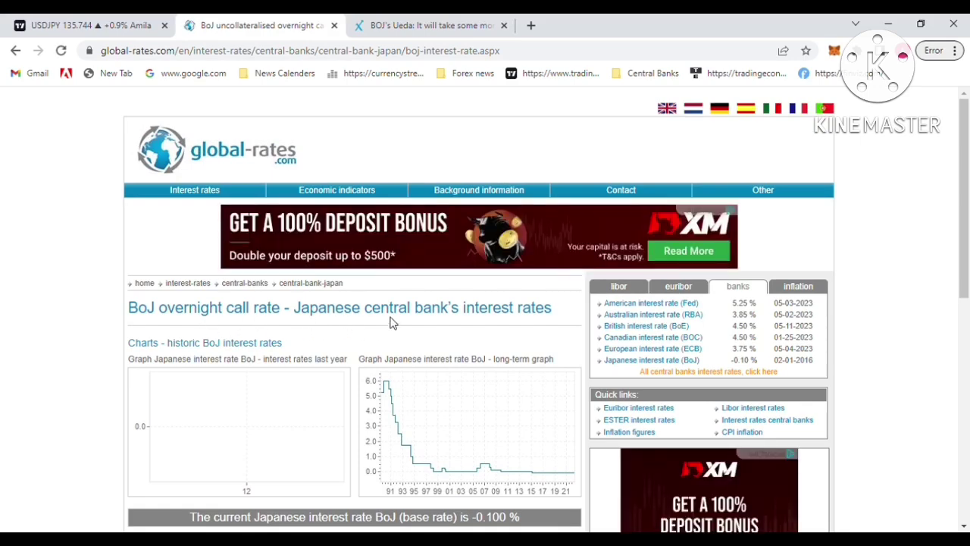
pyautogui.scroll(-6, 493, 331)
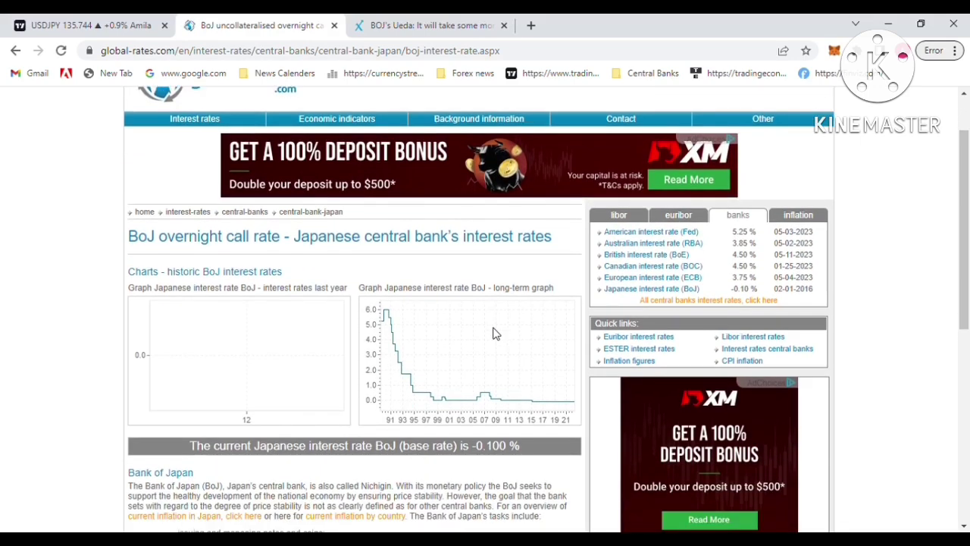
pyautogui.scroll(-1, 493, 334)
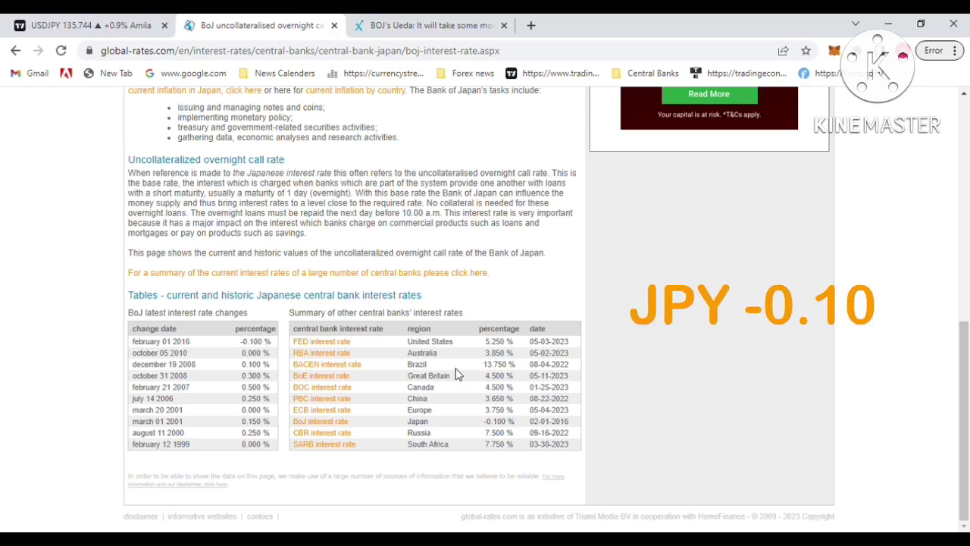
pyautogui.scroll(1, 457, 373)
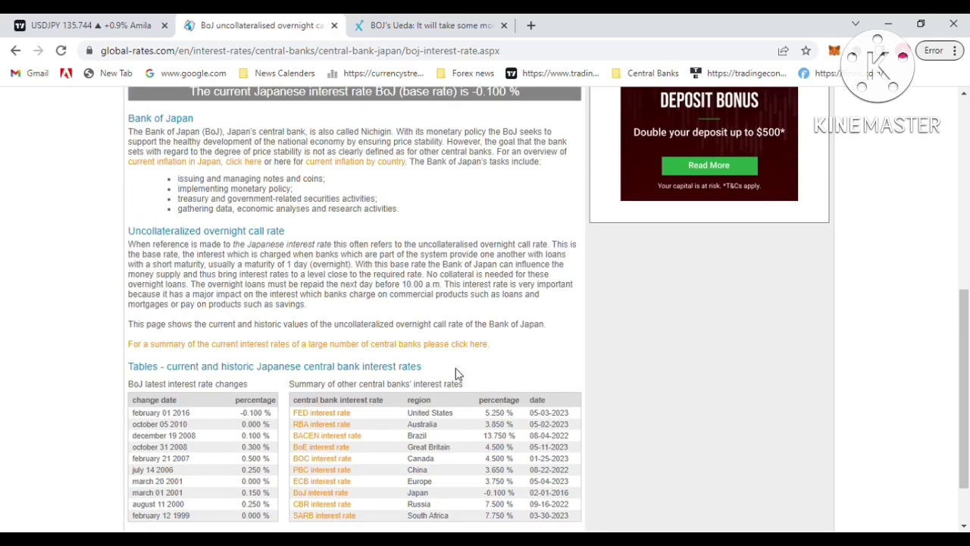
pyautogui.scroll(2, 457, 373)
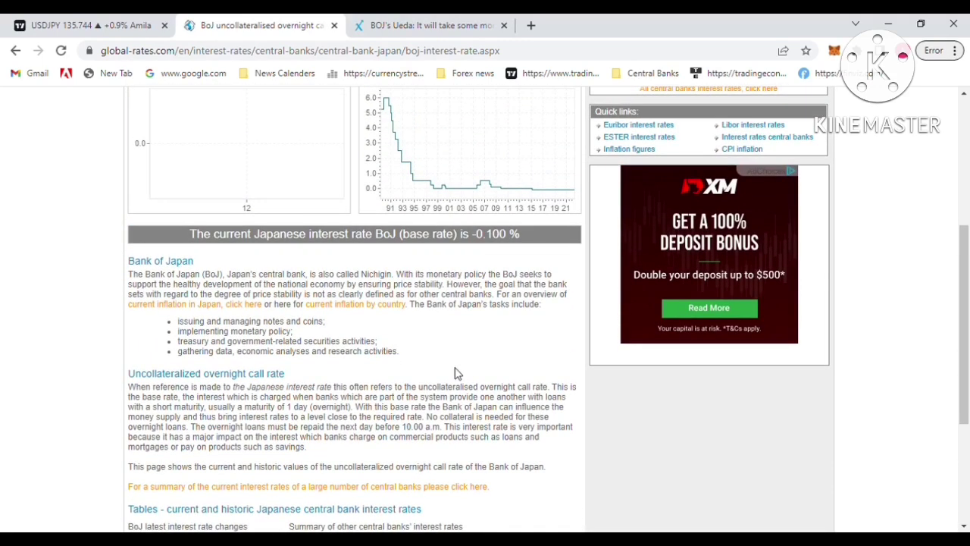
pyautogui.scroll(1, 458, 373)
pyautogui.scroll(3, 459, 373)
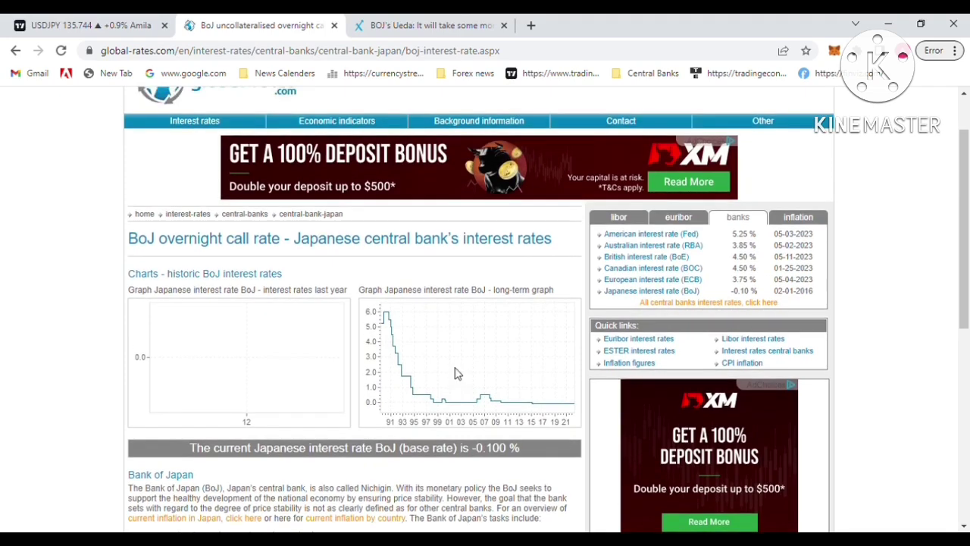
pyautogui.scroll(-6, 458, 374)
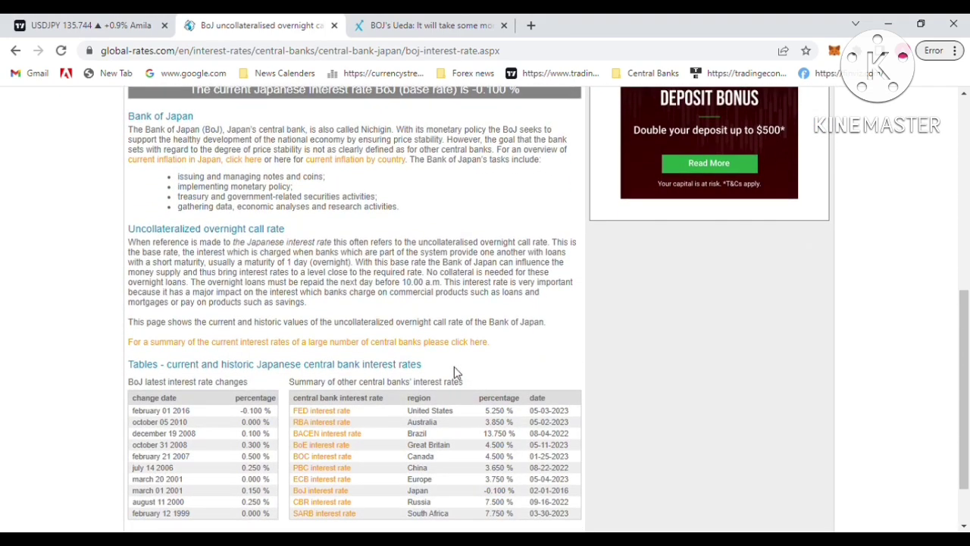
pyautogui.scroll(-1, 454, 371)
# Open the Japanese inflation CPI page from the sidebar's inflation figures.
pyautogui.scroll(4, 440, 371)
pyautogui.scroll(2, 438, 372)
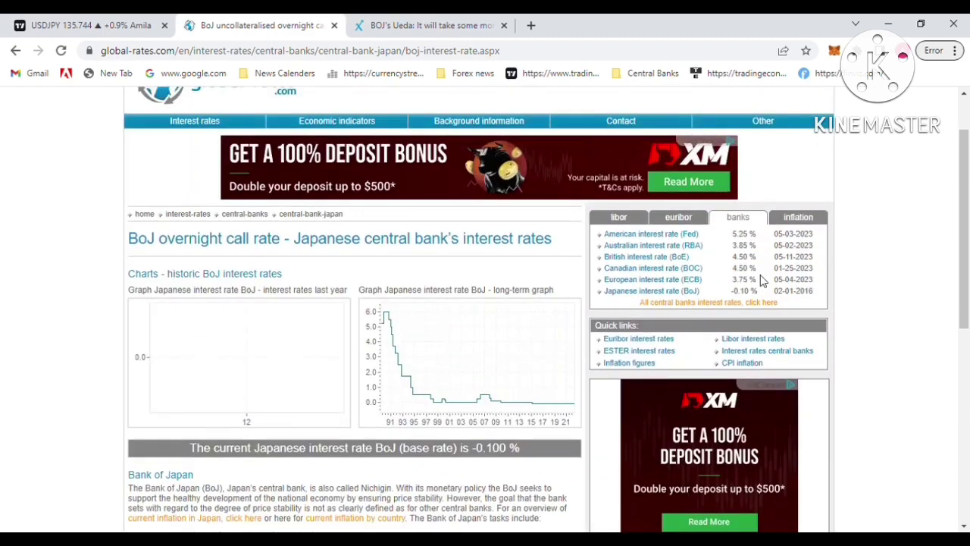
pyautogui.click(804, 220)
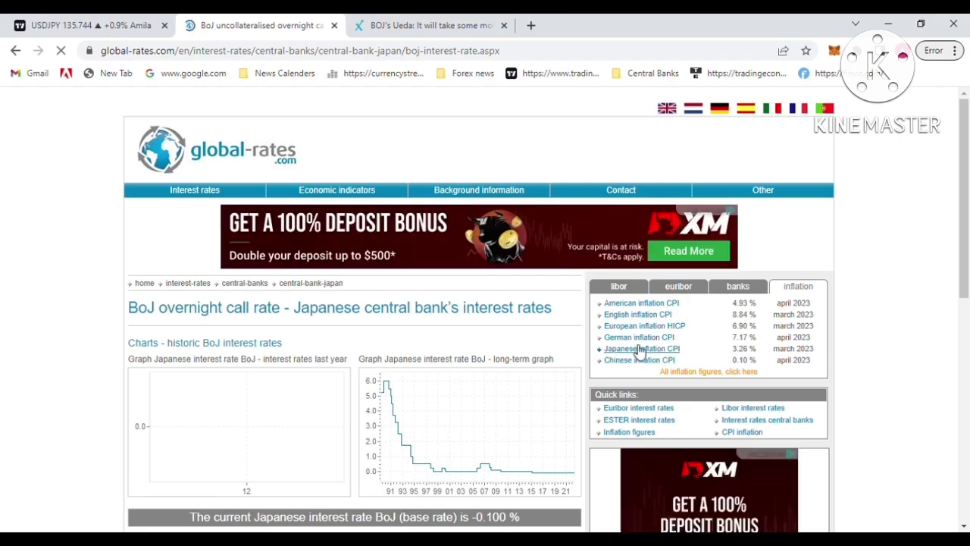
pyautogui.click(639, 351)
# Scroll through the Japan CPI page showing 3.264 %, then return to the USDJPY chart tab.
pyautogui.scroll(-6, 467, 386)
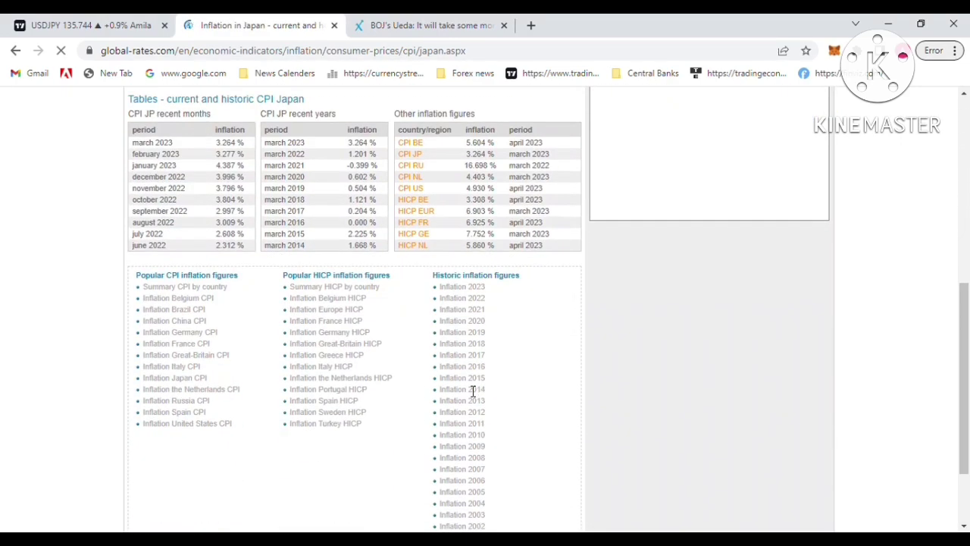
pyautogui.scroll(2, 250, 250)
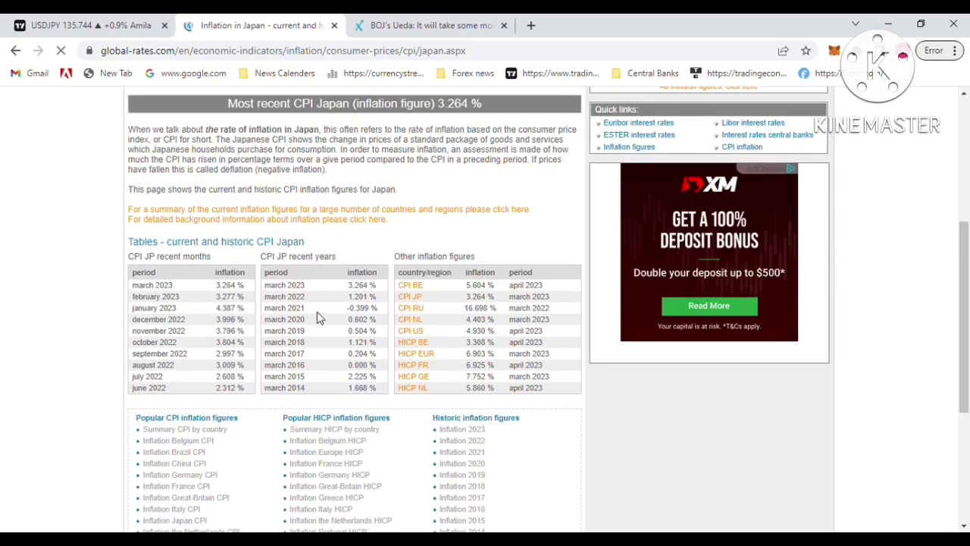
pyautogui.scroll(4, 318, 318)
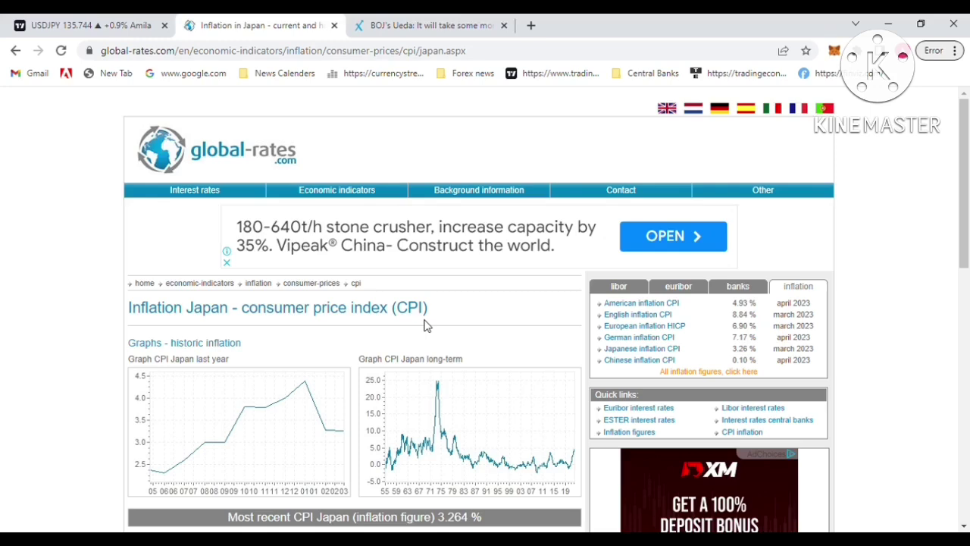
pyautogui.click(94, 27)
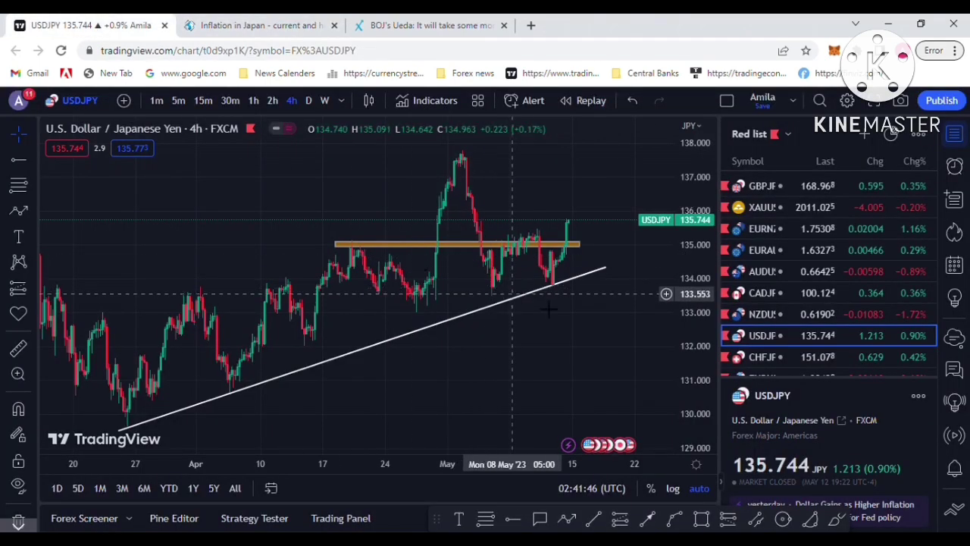
# Zoom in on the April–May candles and extend the orange resistance zone right to 17 May.
pyautogui.scroll(1, 563, 360)
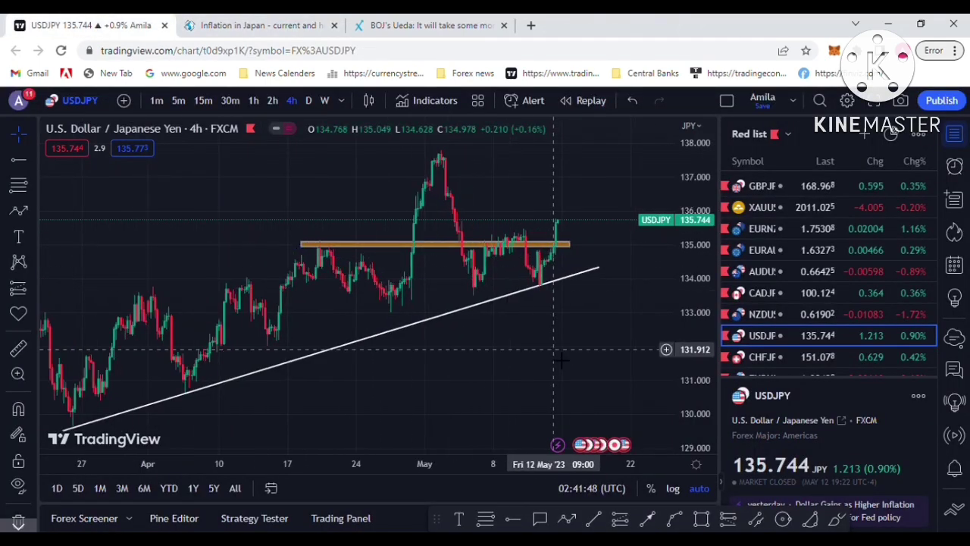
pyautogui.scroll(1, 562, 361)
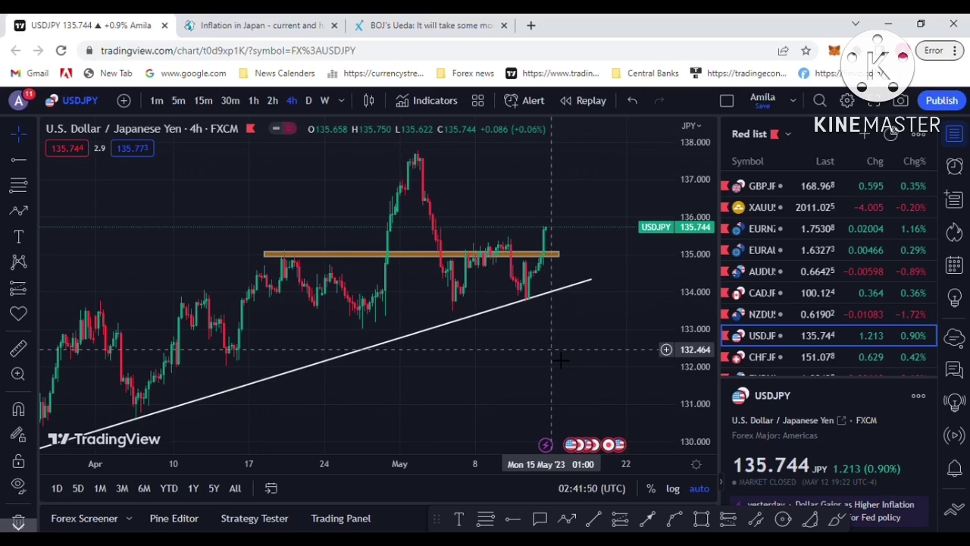
pyautogui.scroll(-1, 561, 361)
pyautogui.scroll(1, 560, 361)
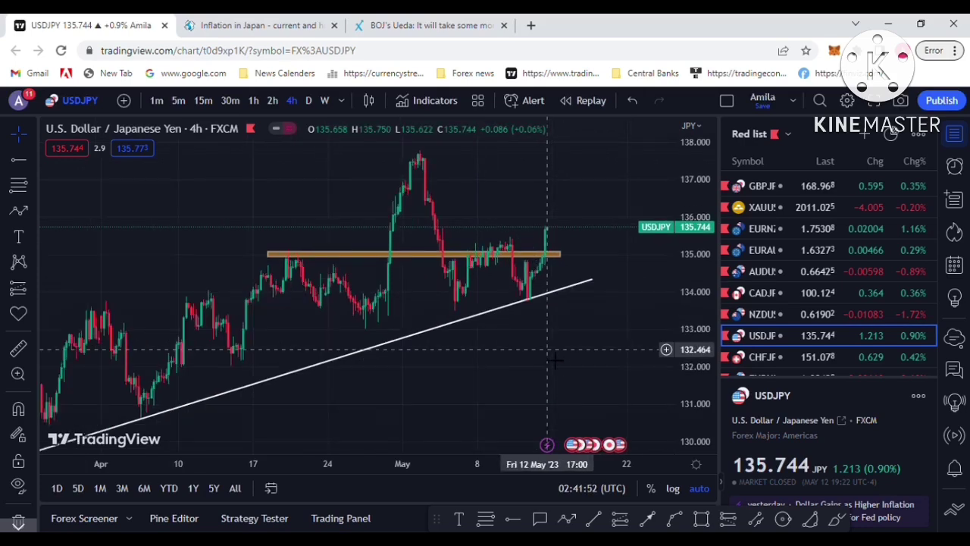
pyautogui.moveTo(535, 362); pyautogui.dragTo(506, 366)
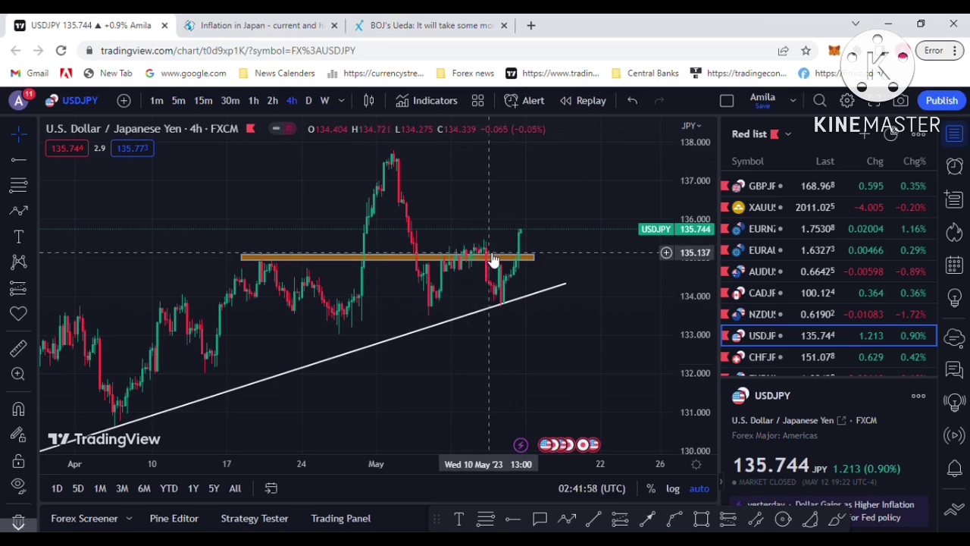
pyautogui.click(530, 257)
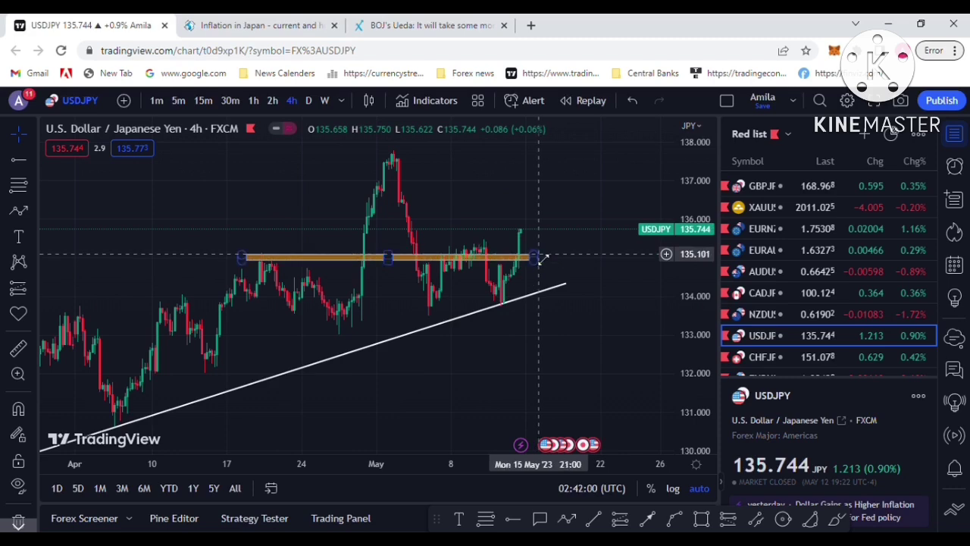
pyautogui.moveTo(543, 259); pyautogui.dragTo(569, 259)
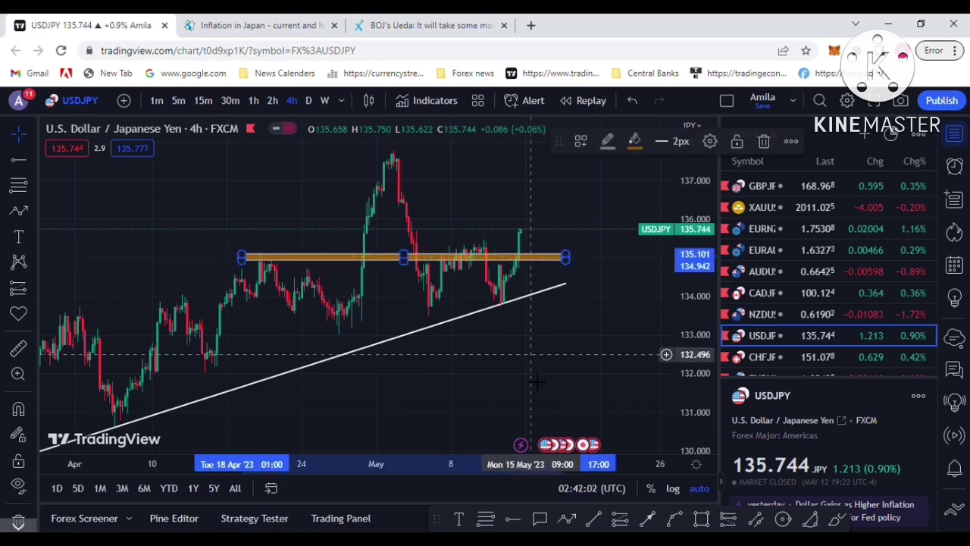
pyautogui.moveTo(535, 386); pyautogui.dragTo(518, 383)
pyautogui.scroll(-3, 519, 383)
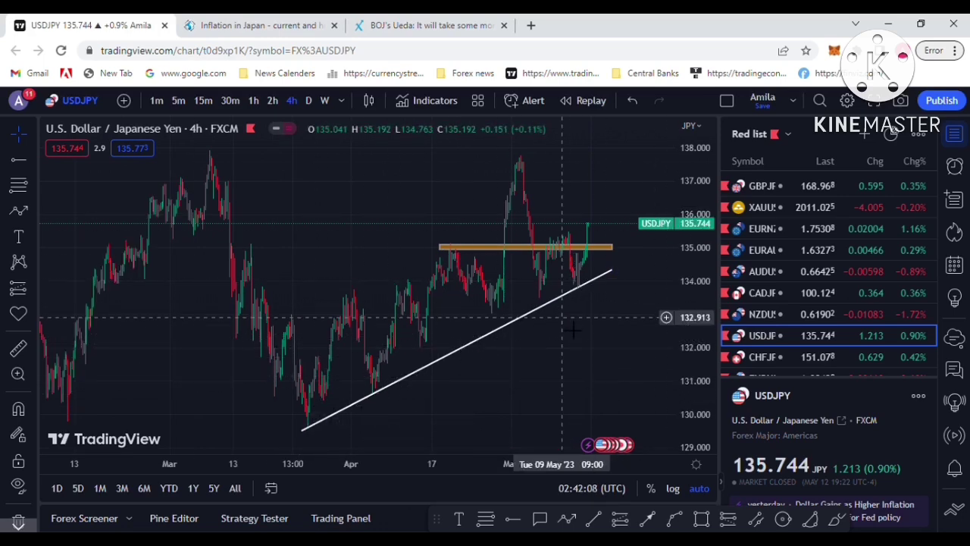
pyautogui.scroll(3, 563, 319)
pyautogui.scroll(1, 564, 319)
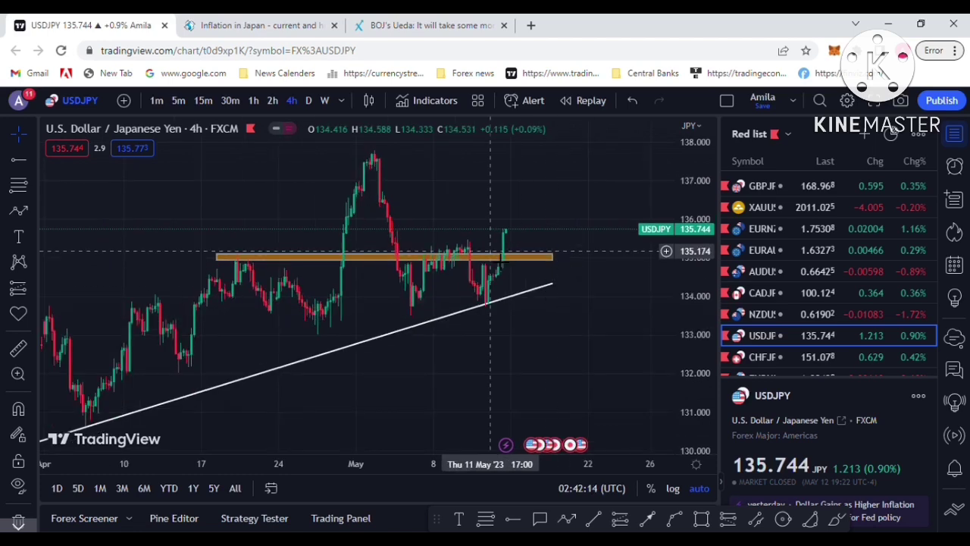
# Draw a retest path from the latest high down to the 135 zone and up near 137.4; dismiss the ad popup.
pyautogui.click(18, 211)
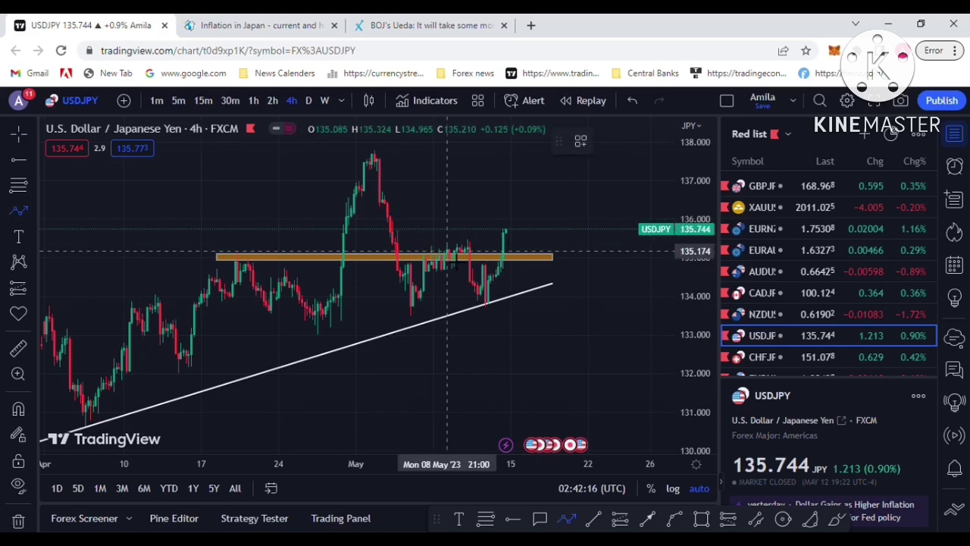
pyautogui.click(513, 233)
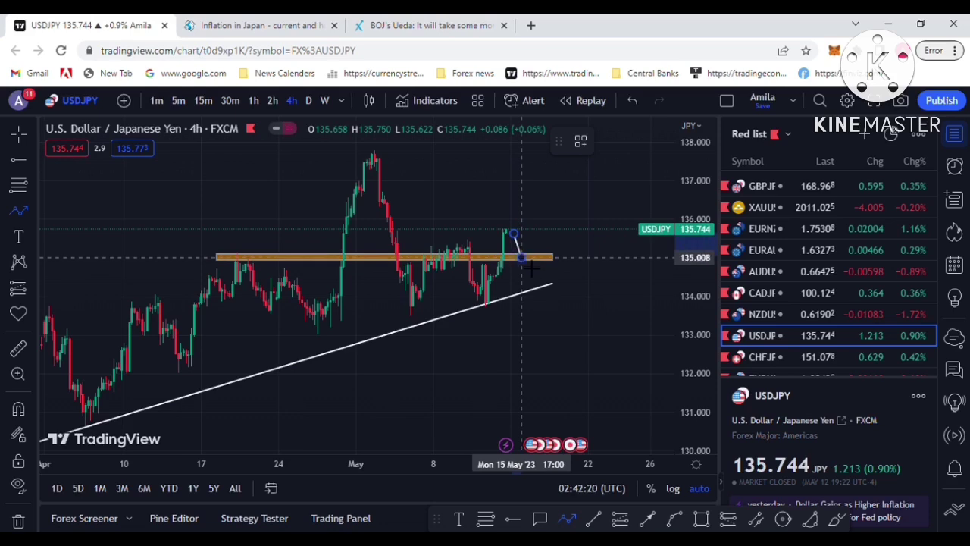
pyautogui.click(521, 257)
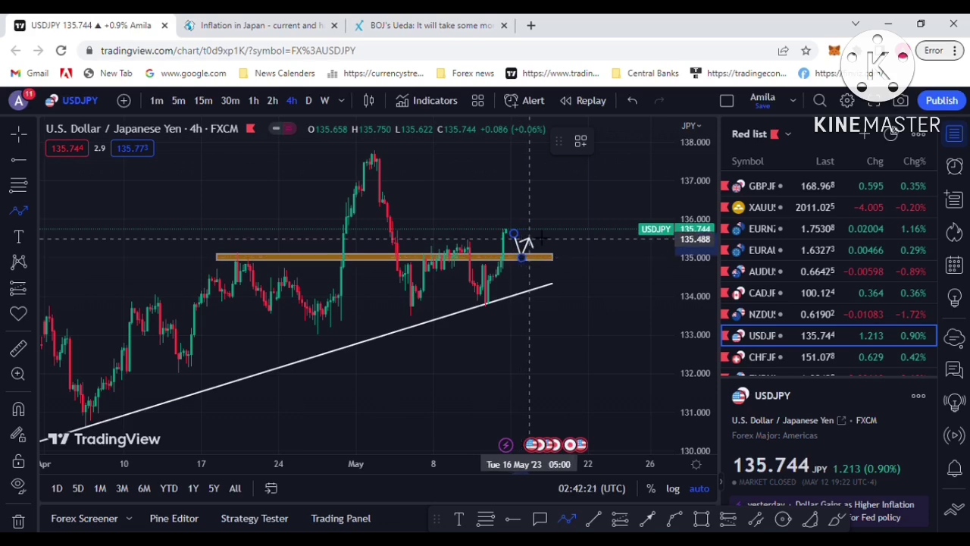
pyautogui.doubleClick(541, 166)
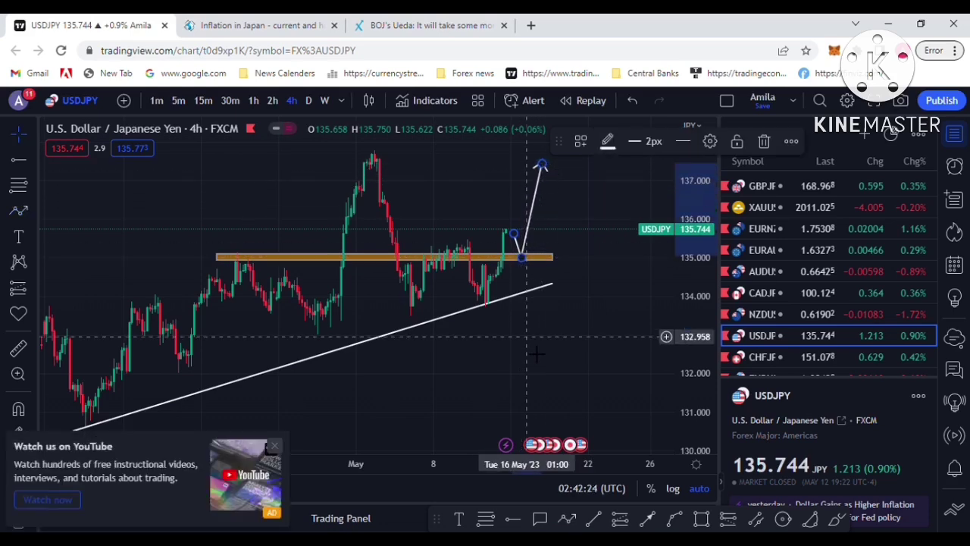
pyautogui.click(275, 447)
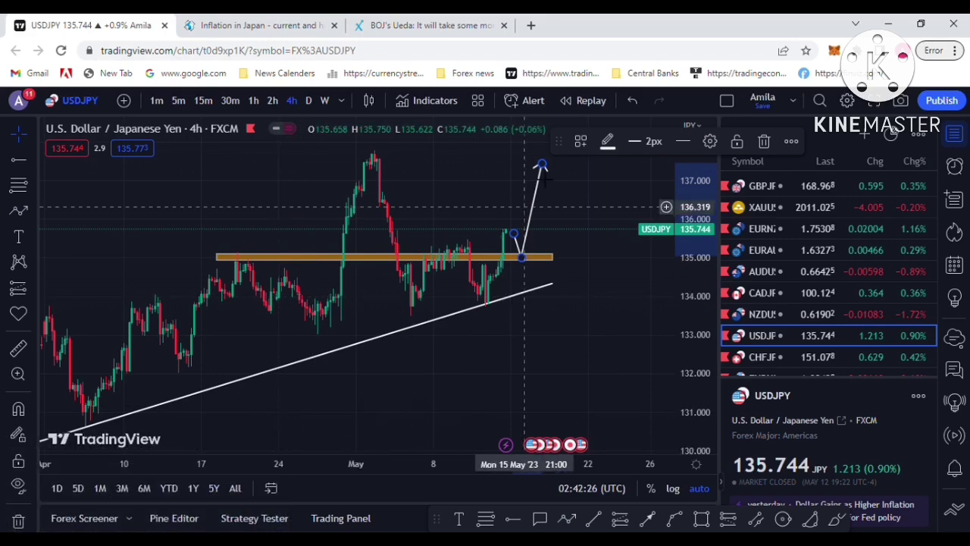
# Delete the retest arrow and draw a zigzag path through the April–May swings to the trendline.
pyautogui.click(763, 143)
pyautogui.click(18, 210)
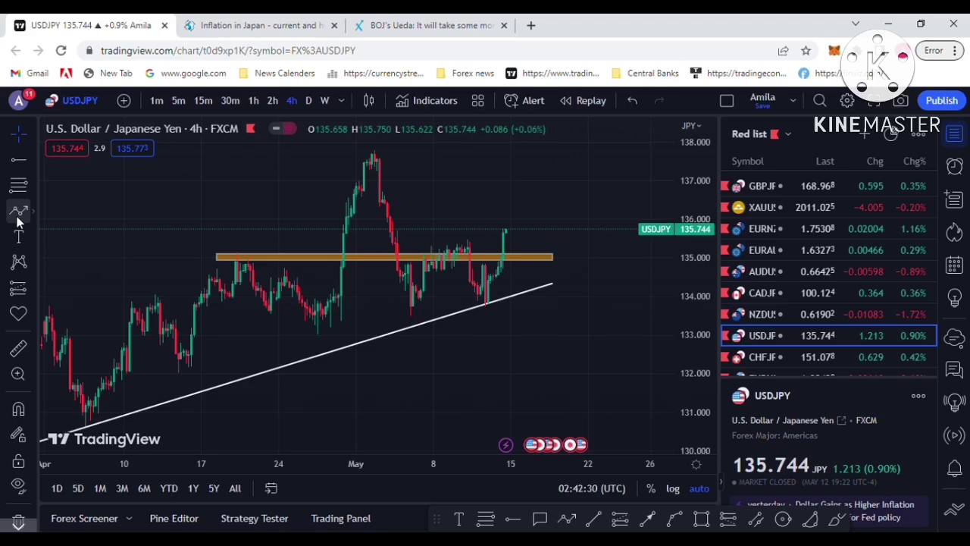
pyautogui.click(212, 338)
pyautogui.click(248, 263)
pyautogui.click(321, 329)
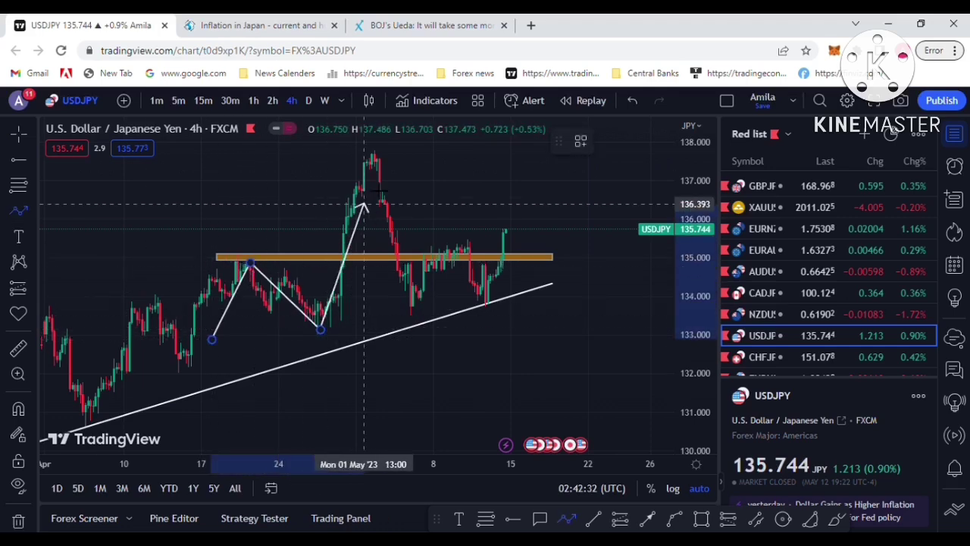
pyautogui.click(374, 161)
pyautogui.click(415, 306)
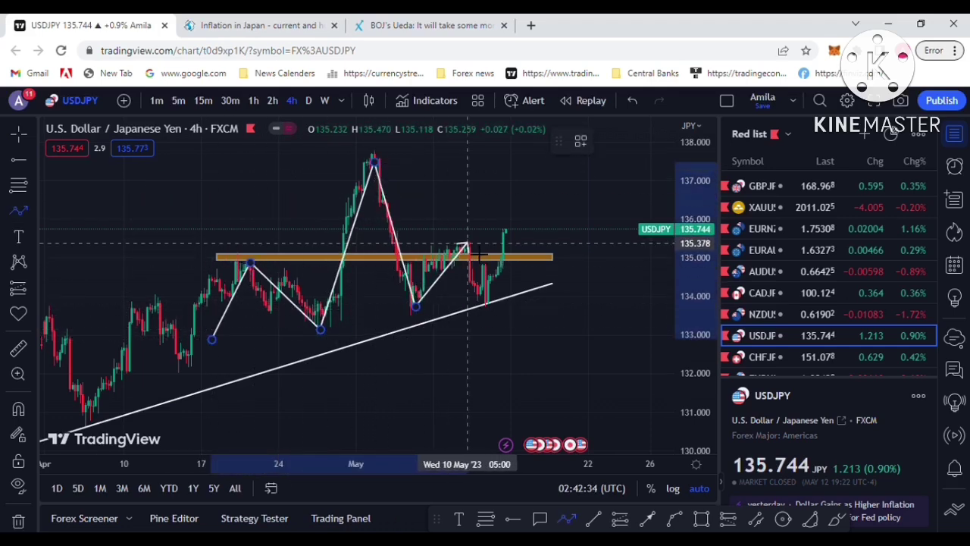
pyautogui.click(461, 242)
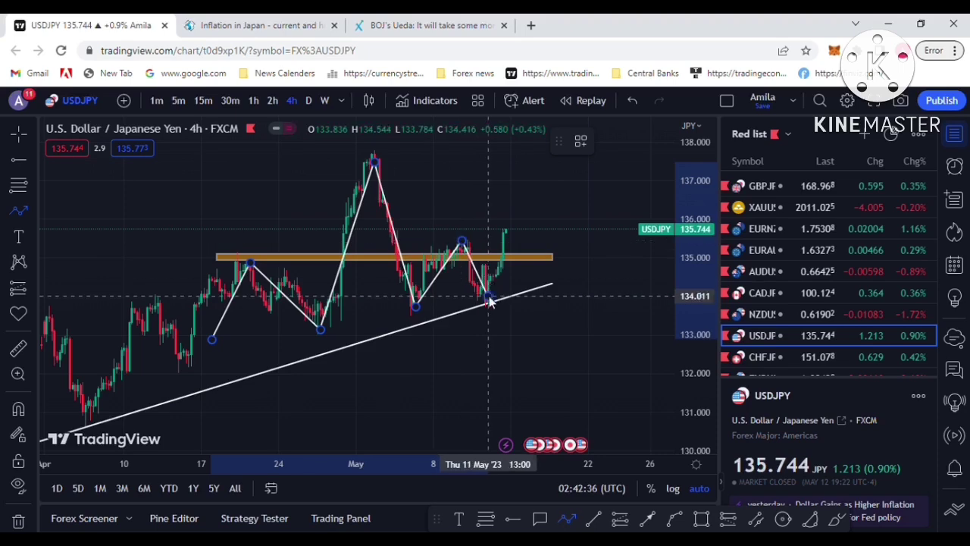
pyautogui.doubleClick(489, 301)
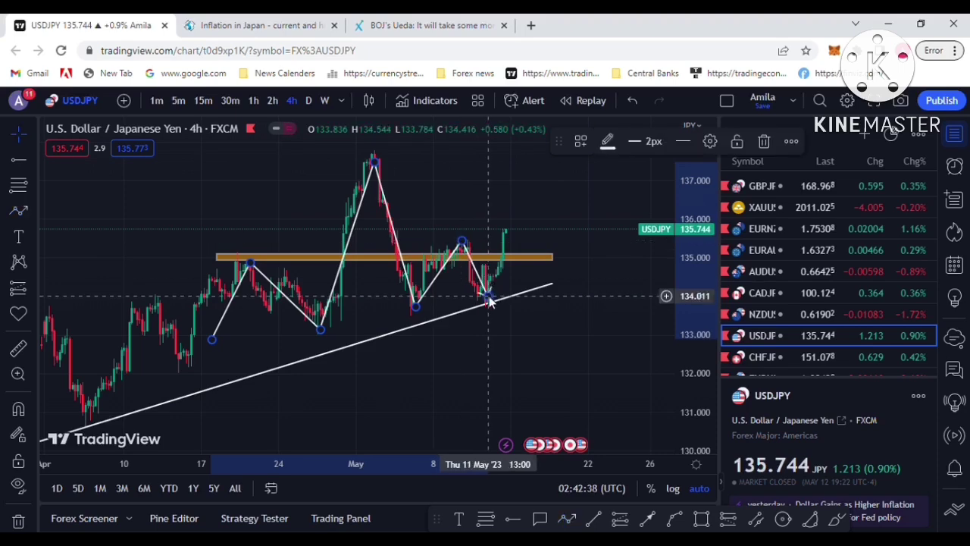
# Delete the zigzag, then start a breakdown path below the trendline and cancel it.
pyautogui.click(764, 141)
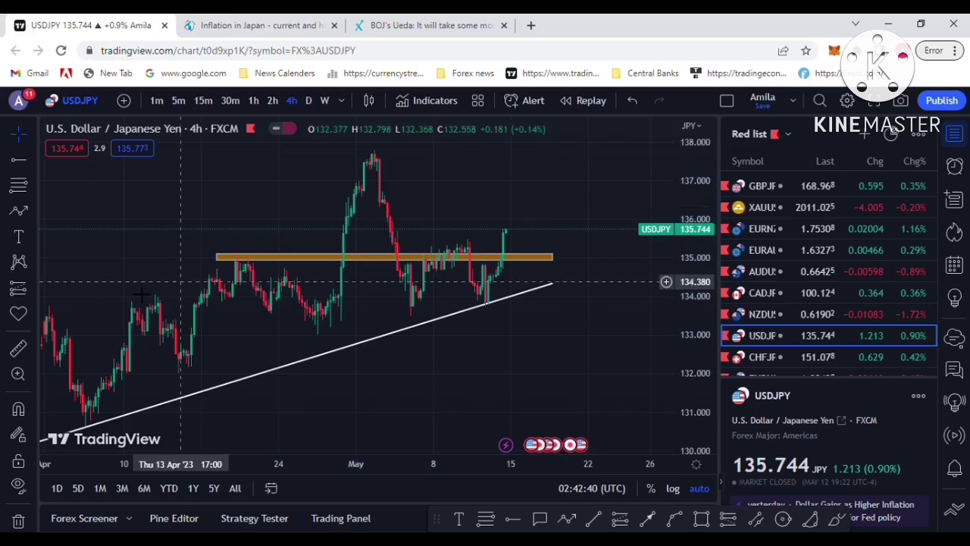
pyautogui.click(21, 215)
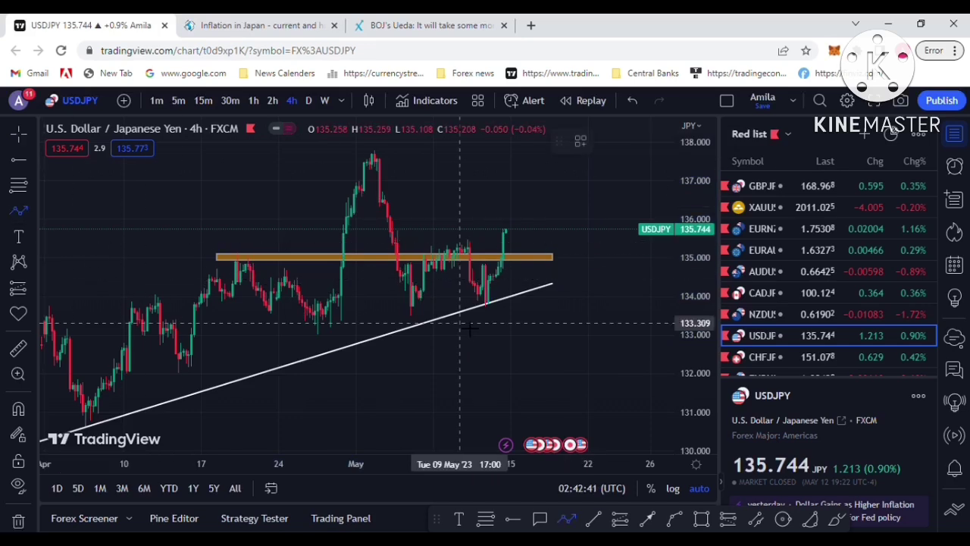
pyautogui.click(486, 273)
pyautogui.click(500, 326)
pyautogui.click(518, 283)
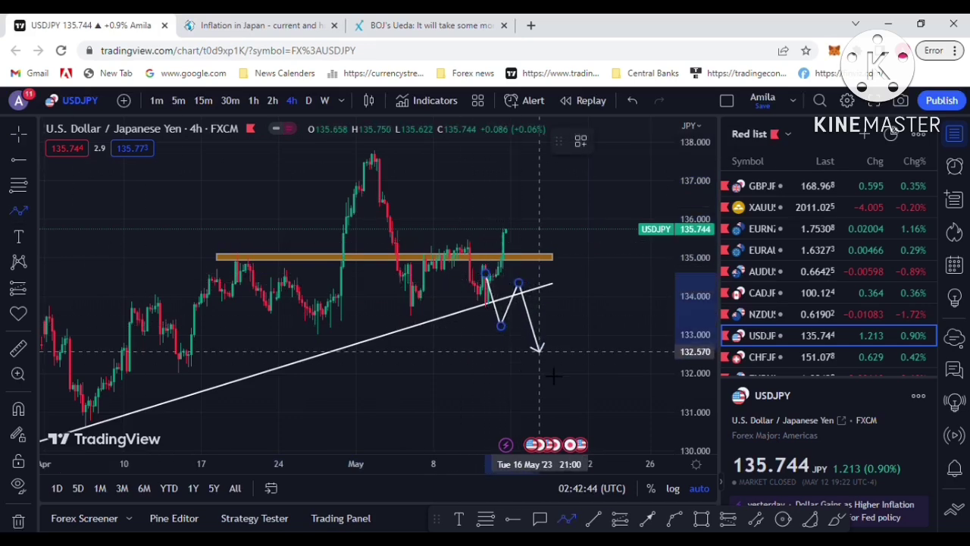
pyautogui.press('Escape')
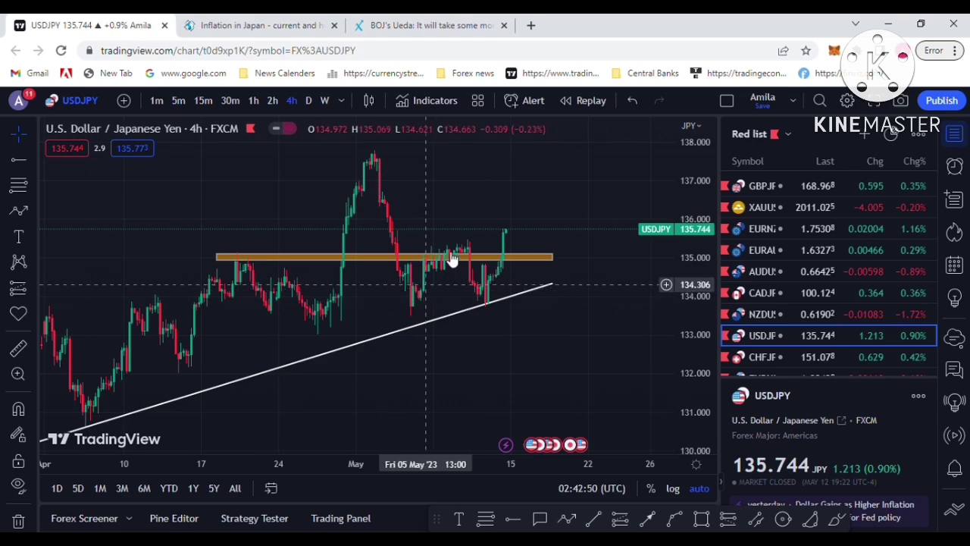
# Redraw the retest path from the latest high via the 135 zone to 137.5, then briefly view the Japan inflation page.
pyautogui.click(18, 210)
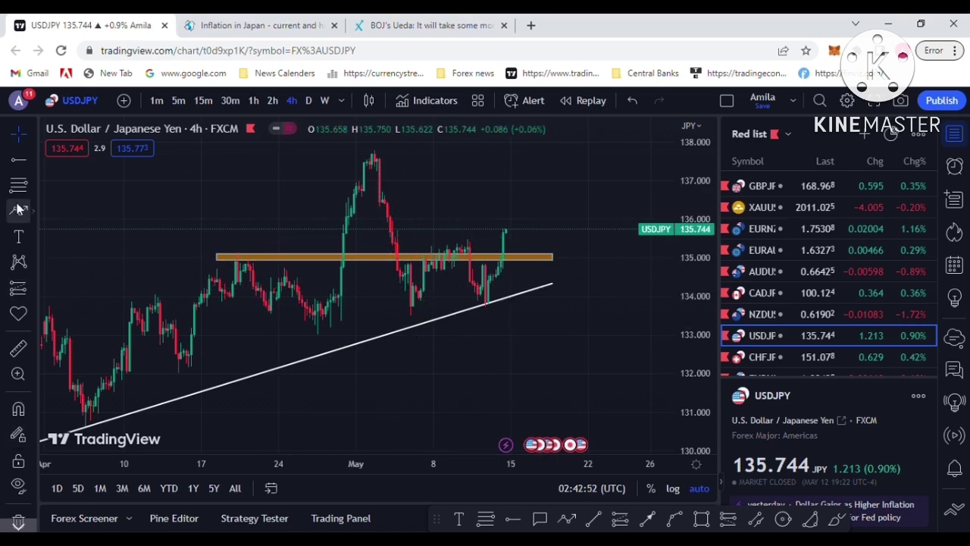
pyautogui.click(511, 229)
pyautogui.click(521, 256)
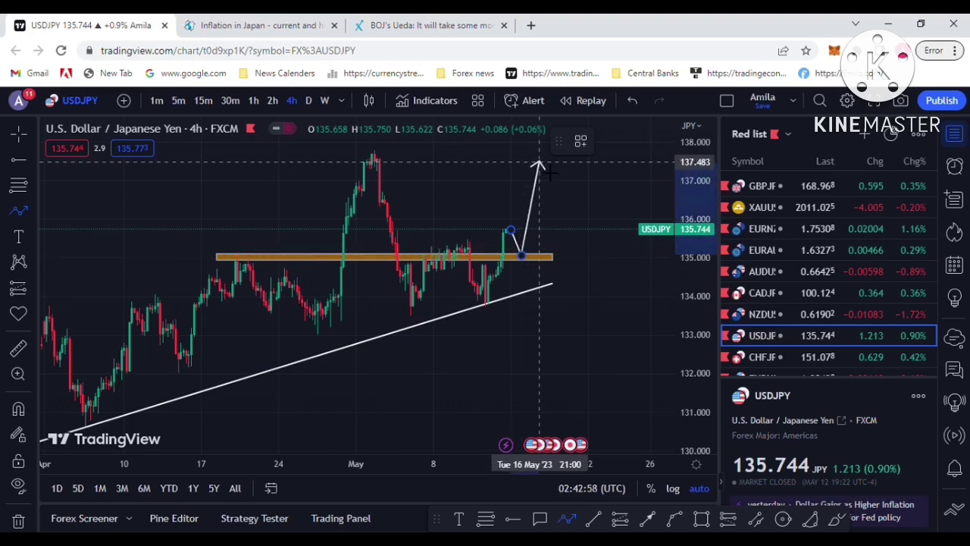
pyautogui.doubleClick(539, 162)
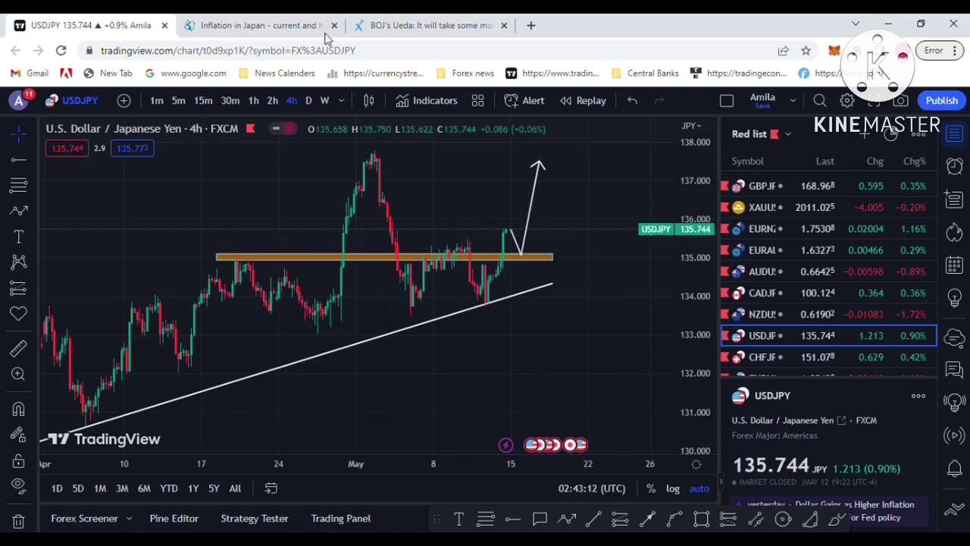
pyautogui.click(273, 25)
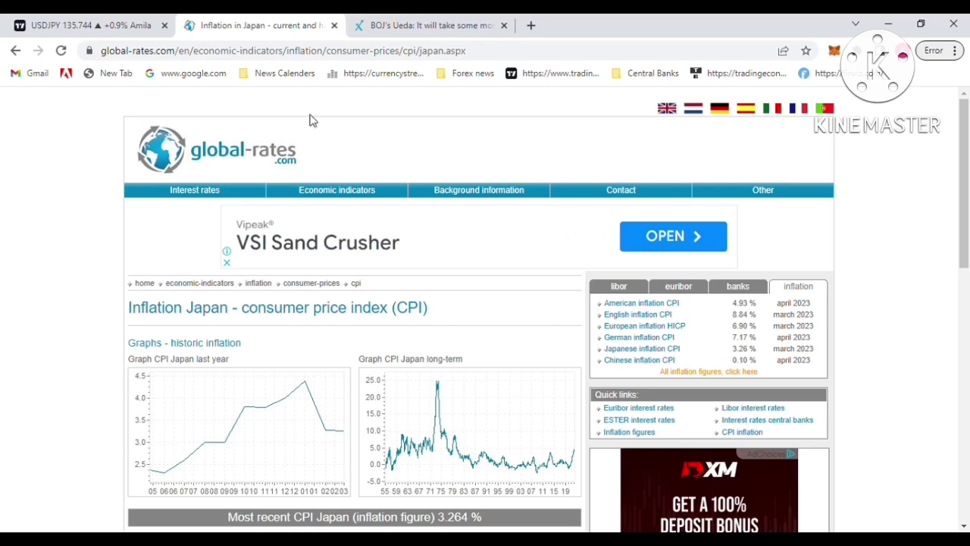
pyautogui.click(98, 31)
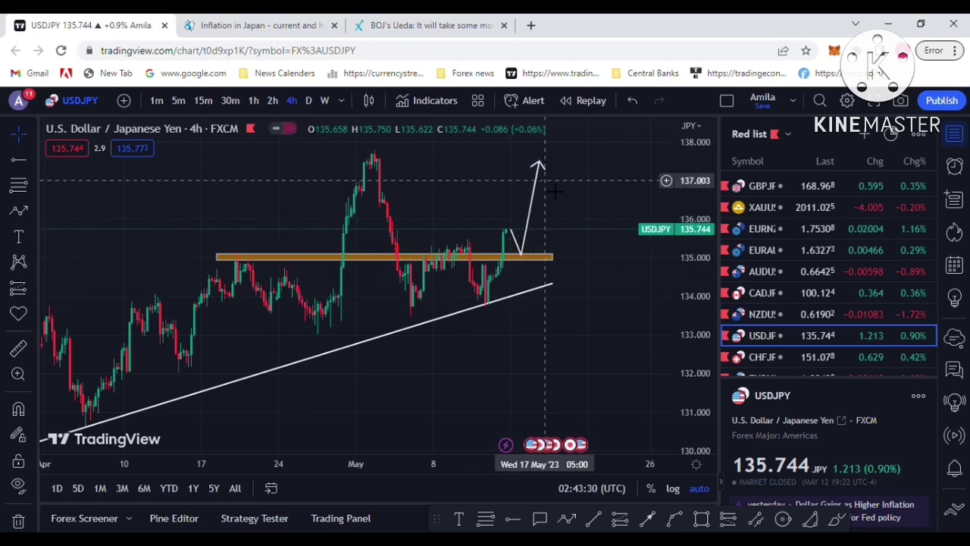
# Draw a Horizontal Ray target line at the 137.548 late-April high on the zoomed-out USD/JPY chart.
pyautogui.scroll(-1, 588, 332)
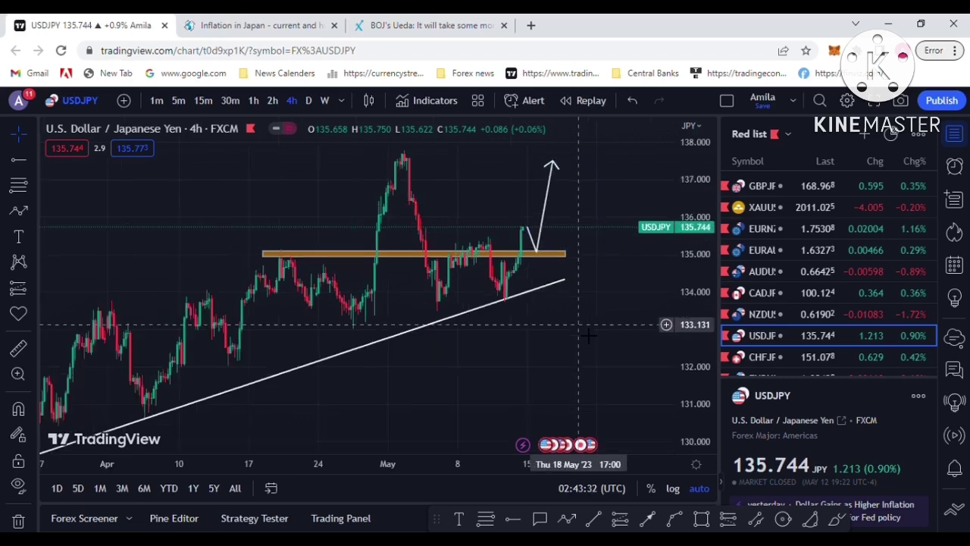
pyautogui.scroll(-3, 588, 335)
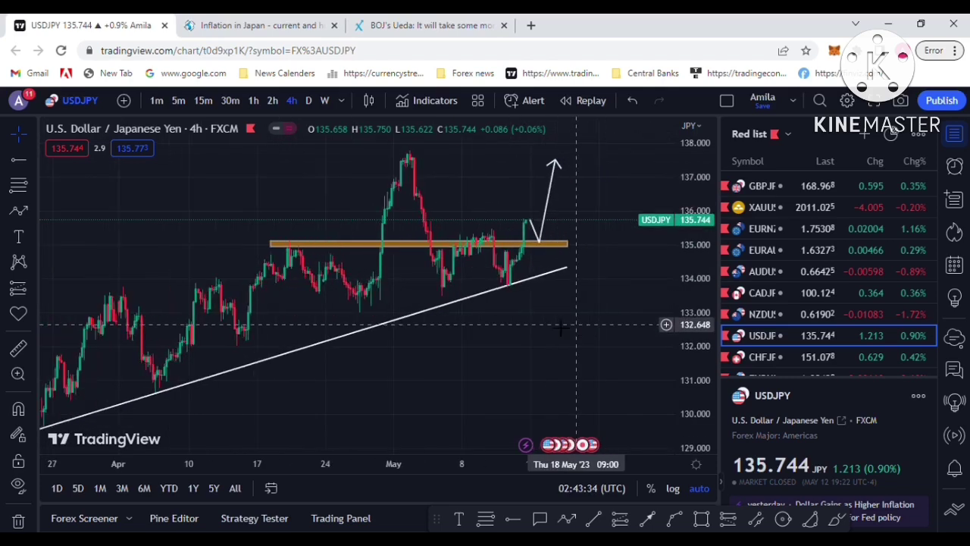
pyautogui.click(18, 160)
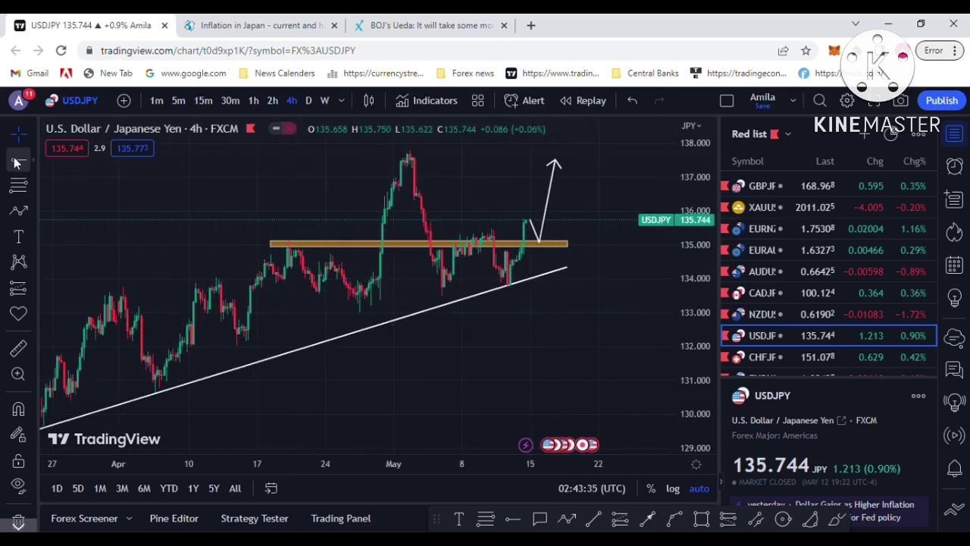
pyautogui.click(390, 159)
pyautogui.moveTo(547, 372); pyautogui.dragTo(527, 372)
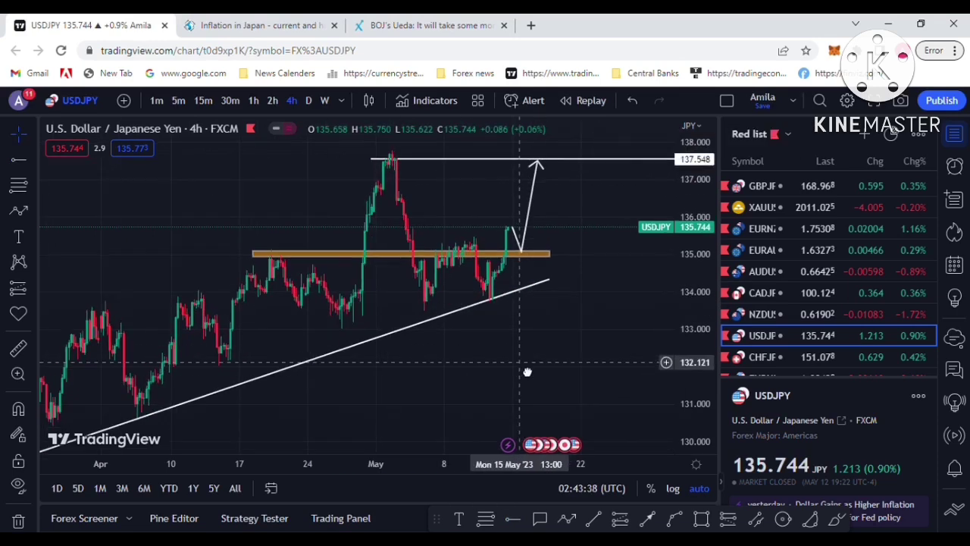